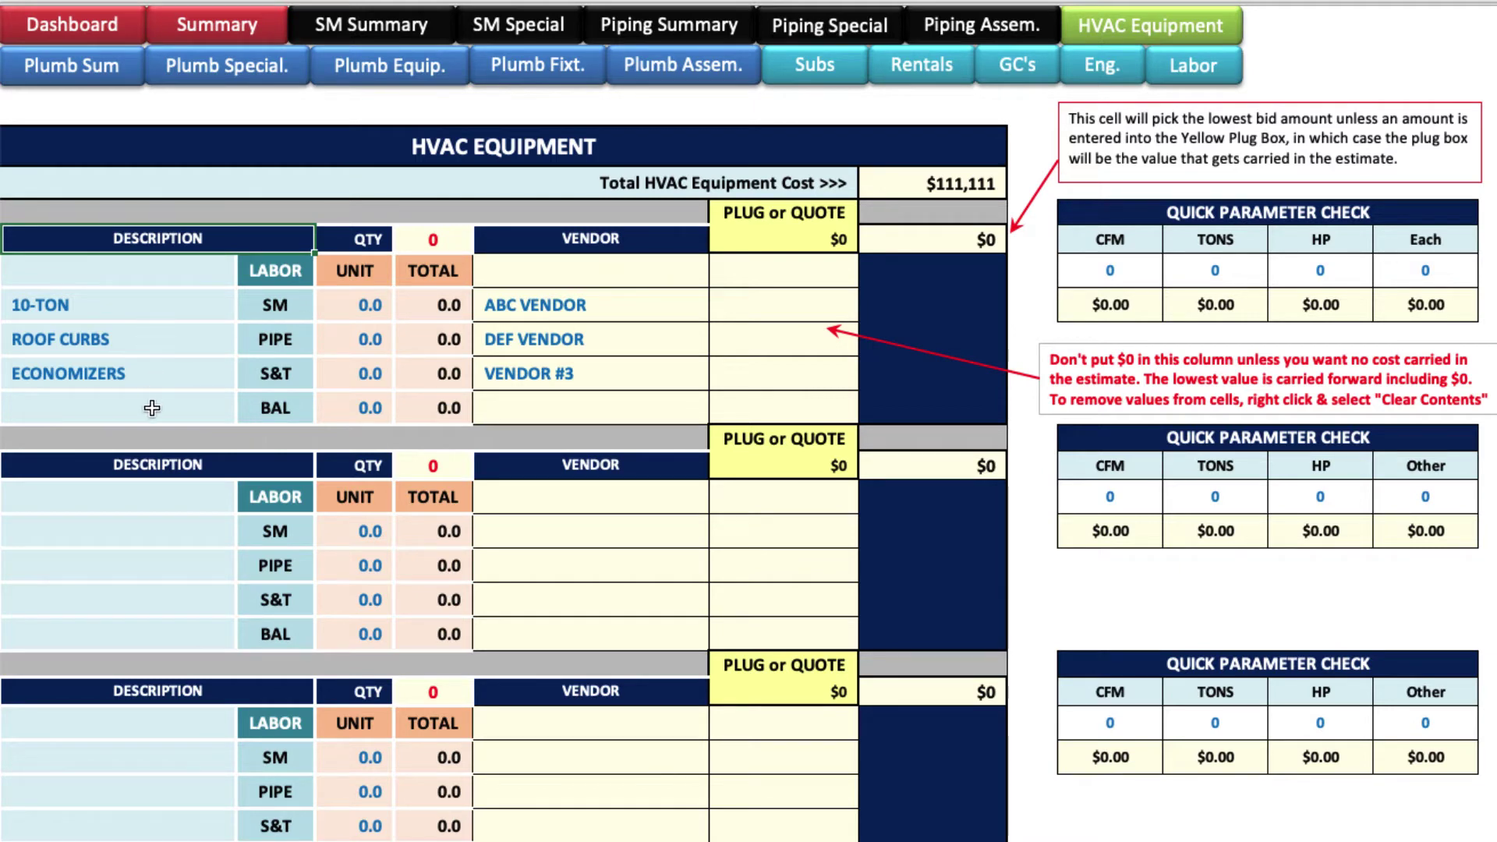
- Describe the first HVAC equipment item as 'AC-1 thru AC-5'
click(160, 271)
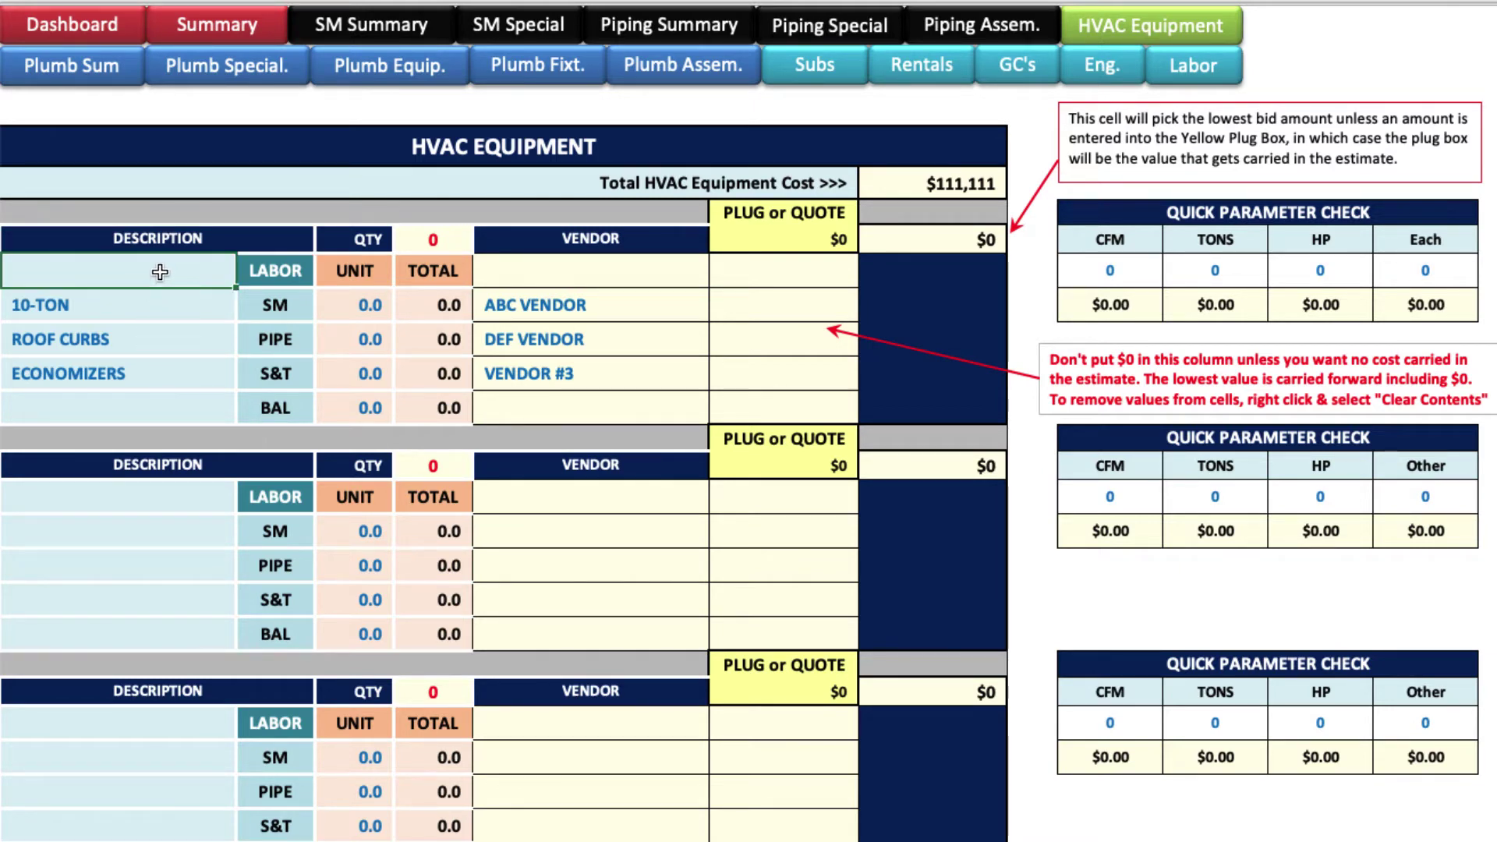
text(AC-1 thru)
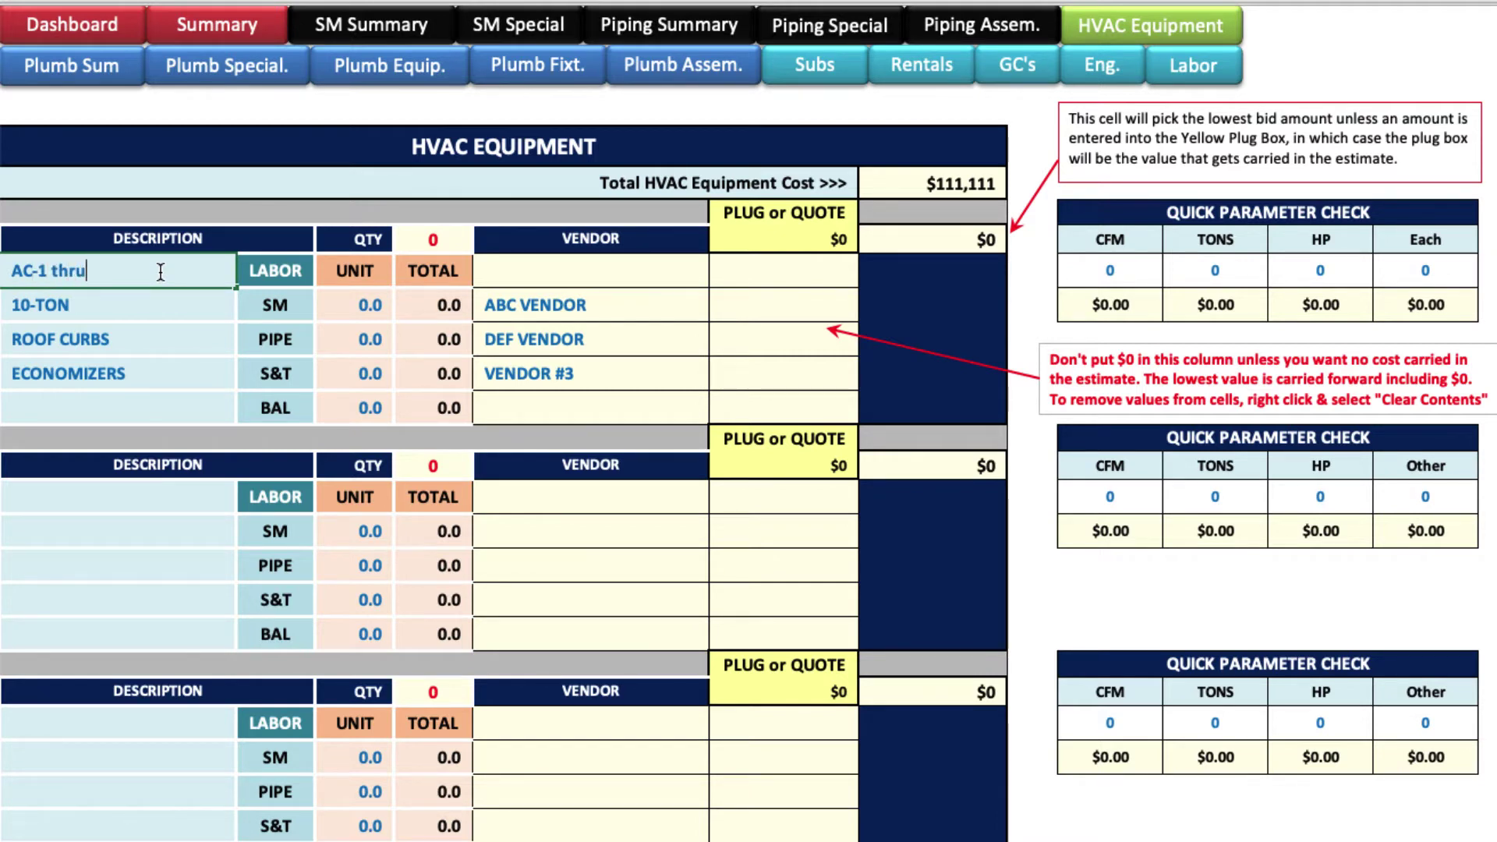
text( AC-5)
key(Return)
click(144, 349)
click(141, 374)
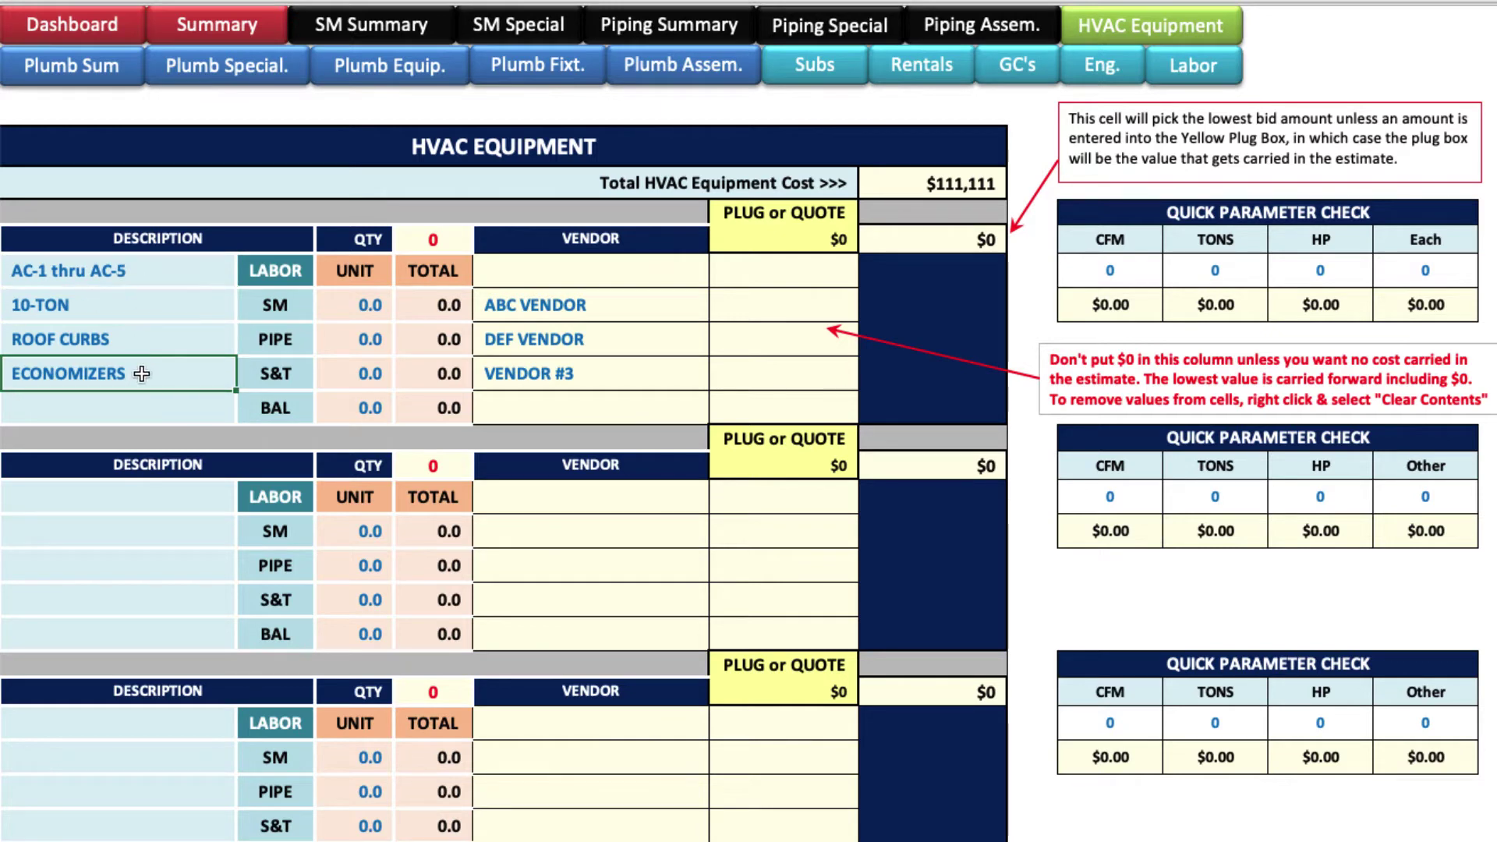
- Set the item's quantity to 5
click(441, 240)
text(5)
click(484, 362)
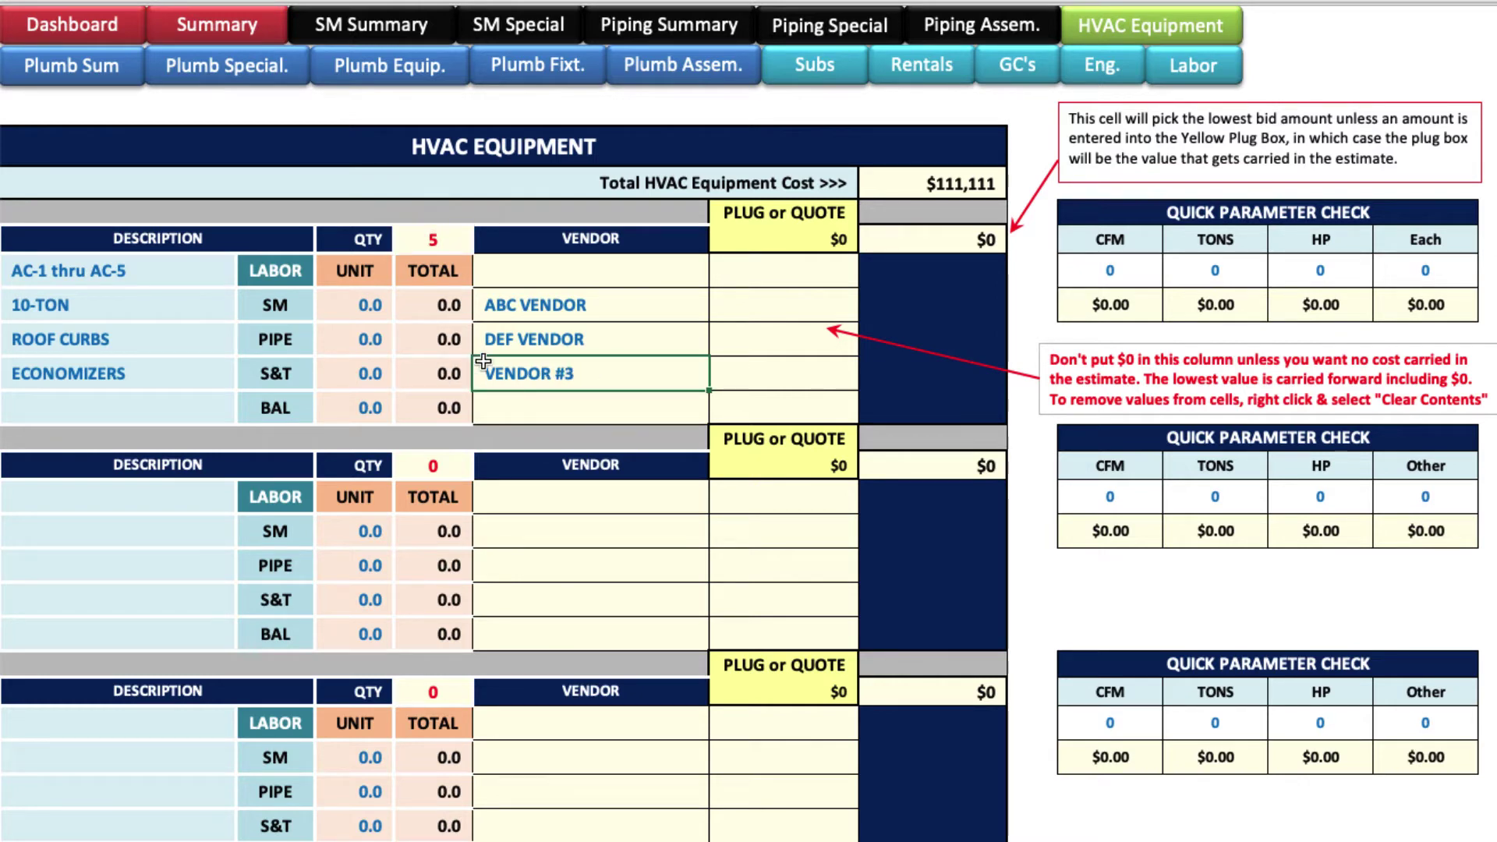
click(369, 310)
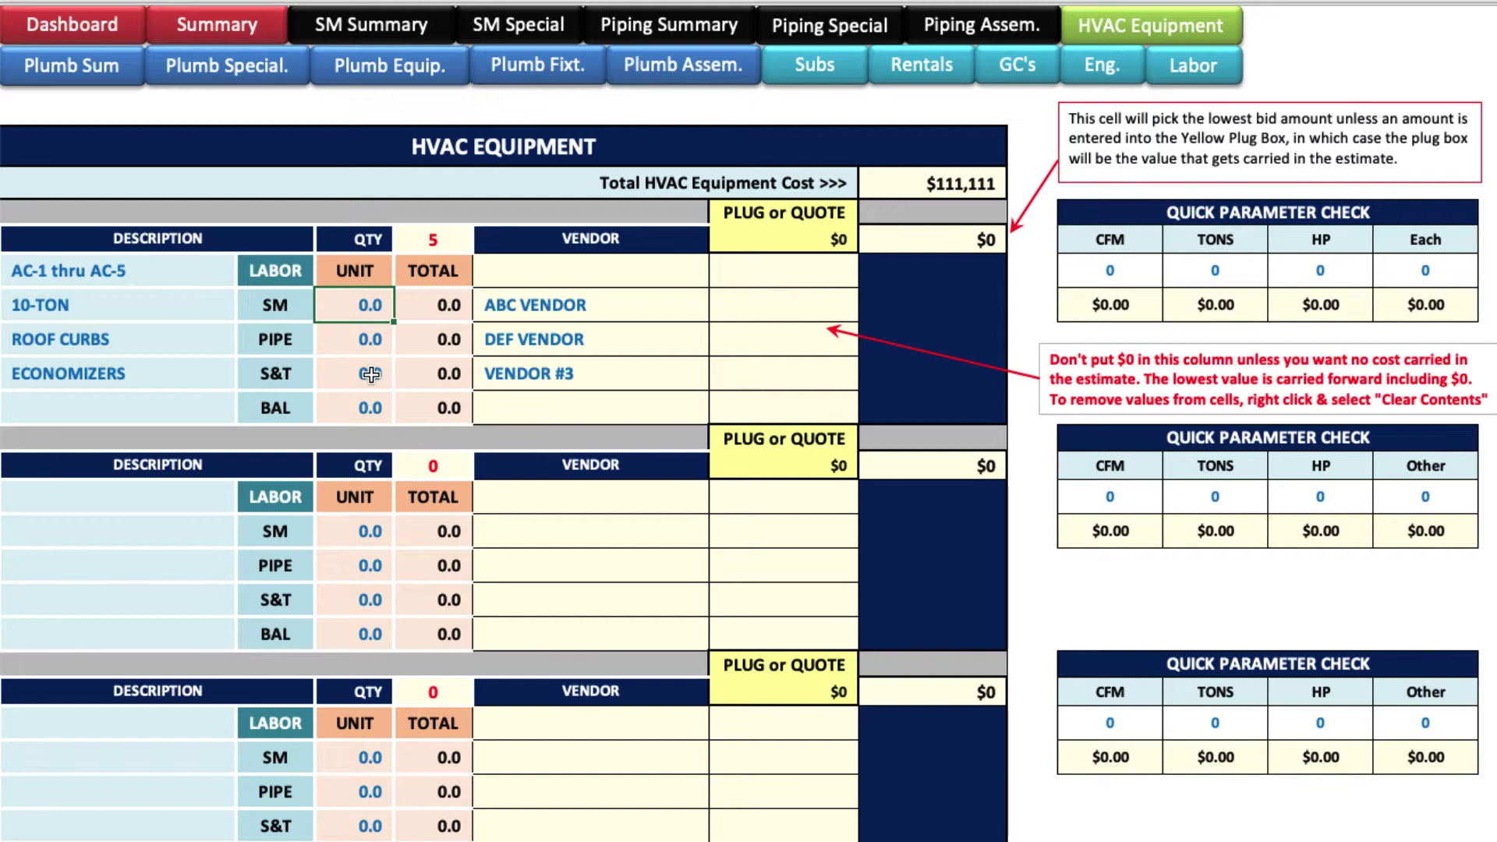
- Enter labor unit hours of 12 for SM, 4 for PIPE, 2 for S&T and 1 for BAL
text(12)
key(Return)
text(4)
key(Return)
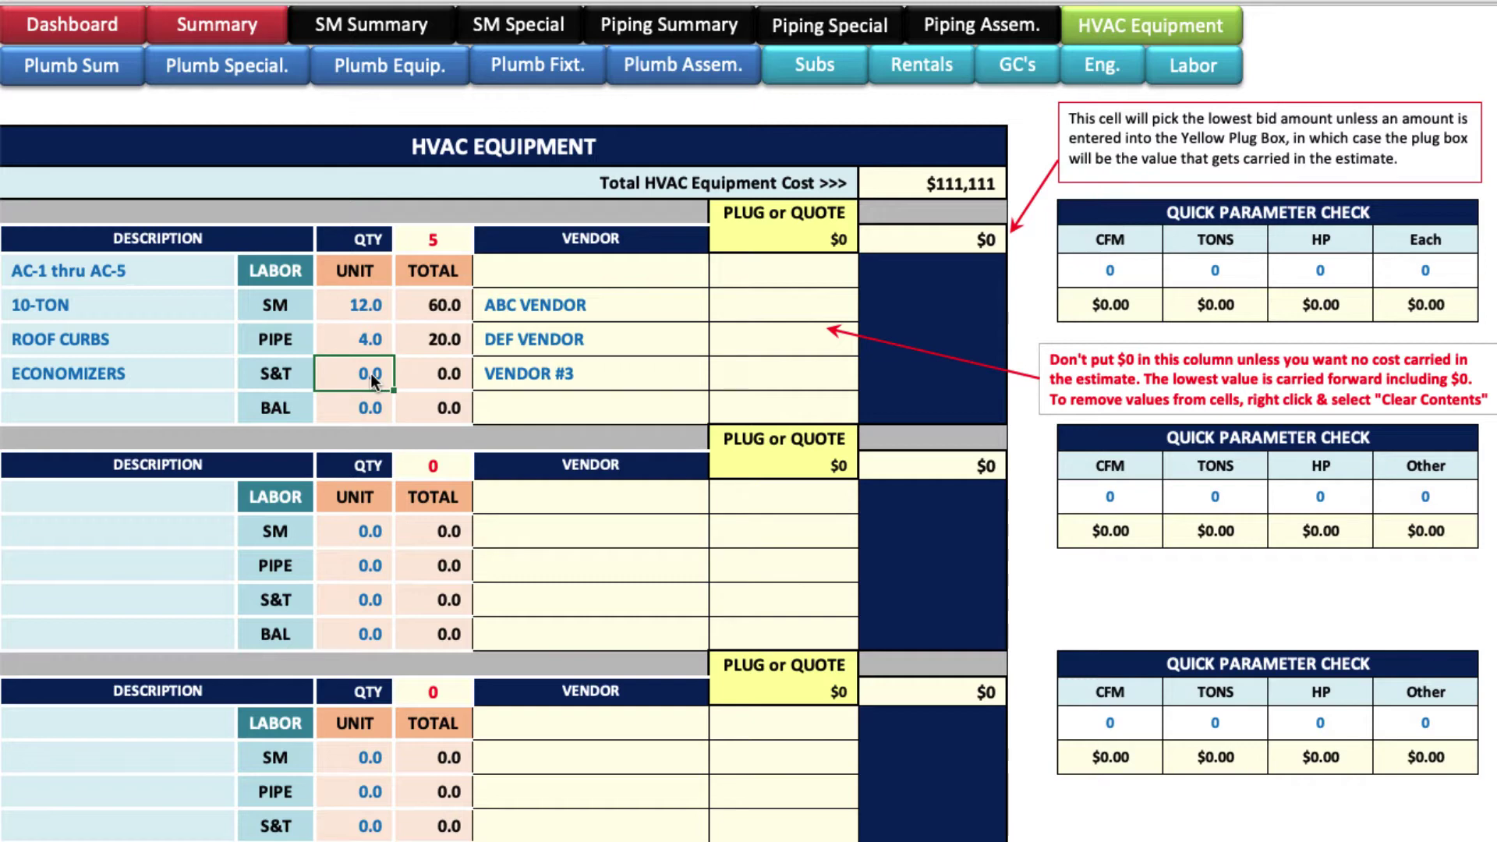
text(2)
key(Return)
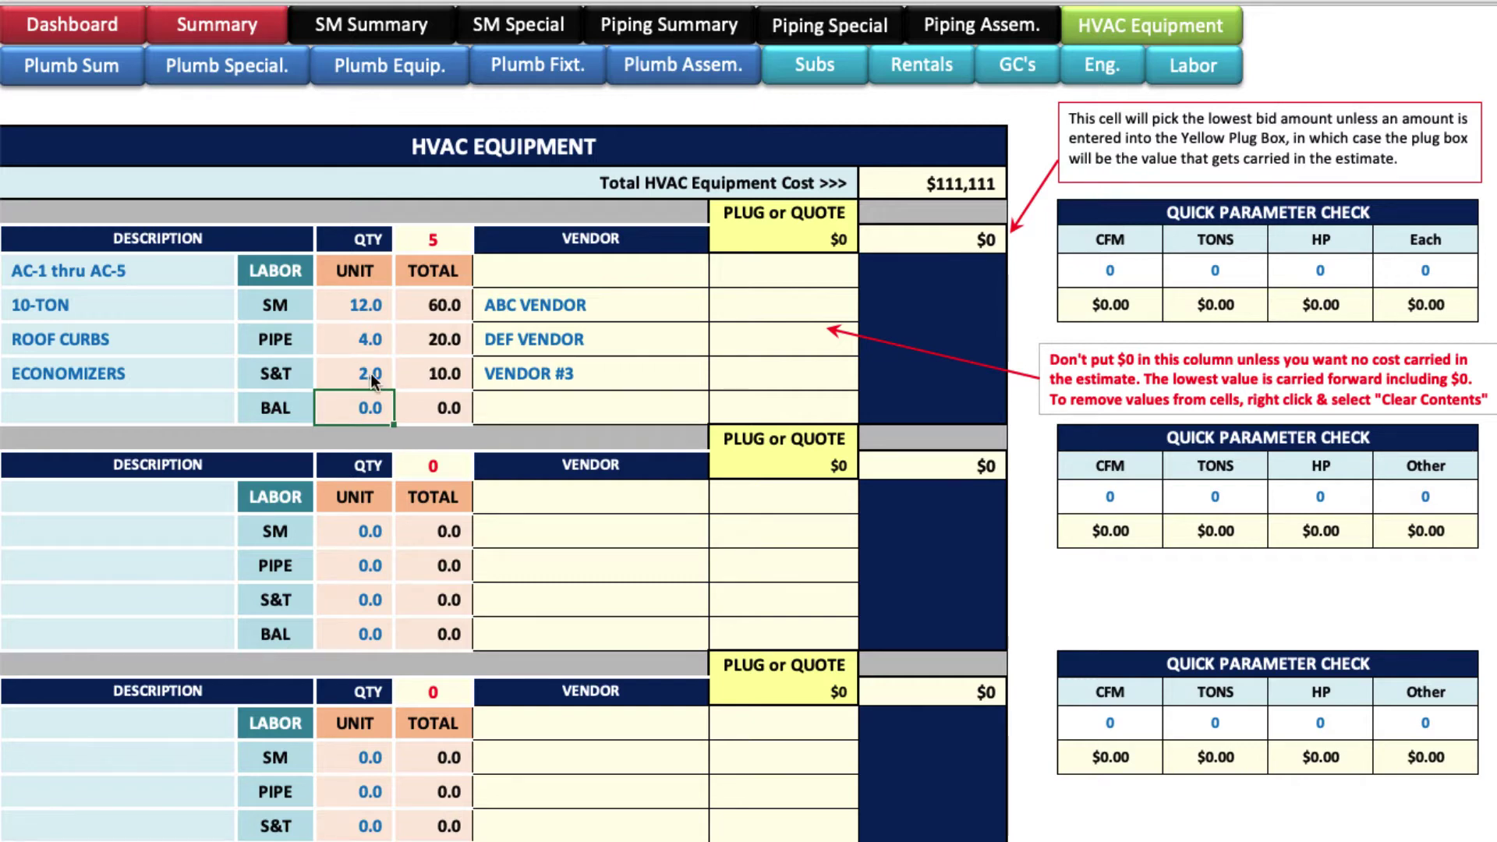
text(1)
click(371, 373)
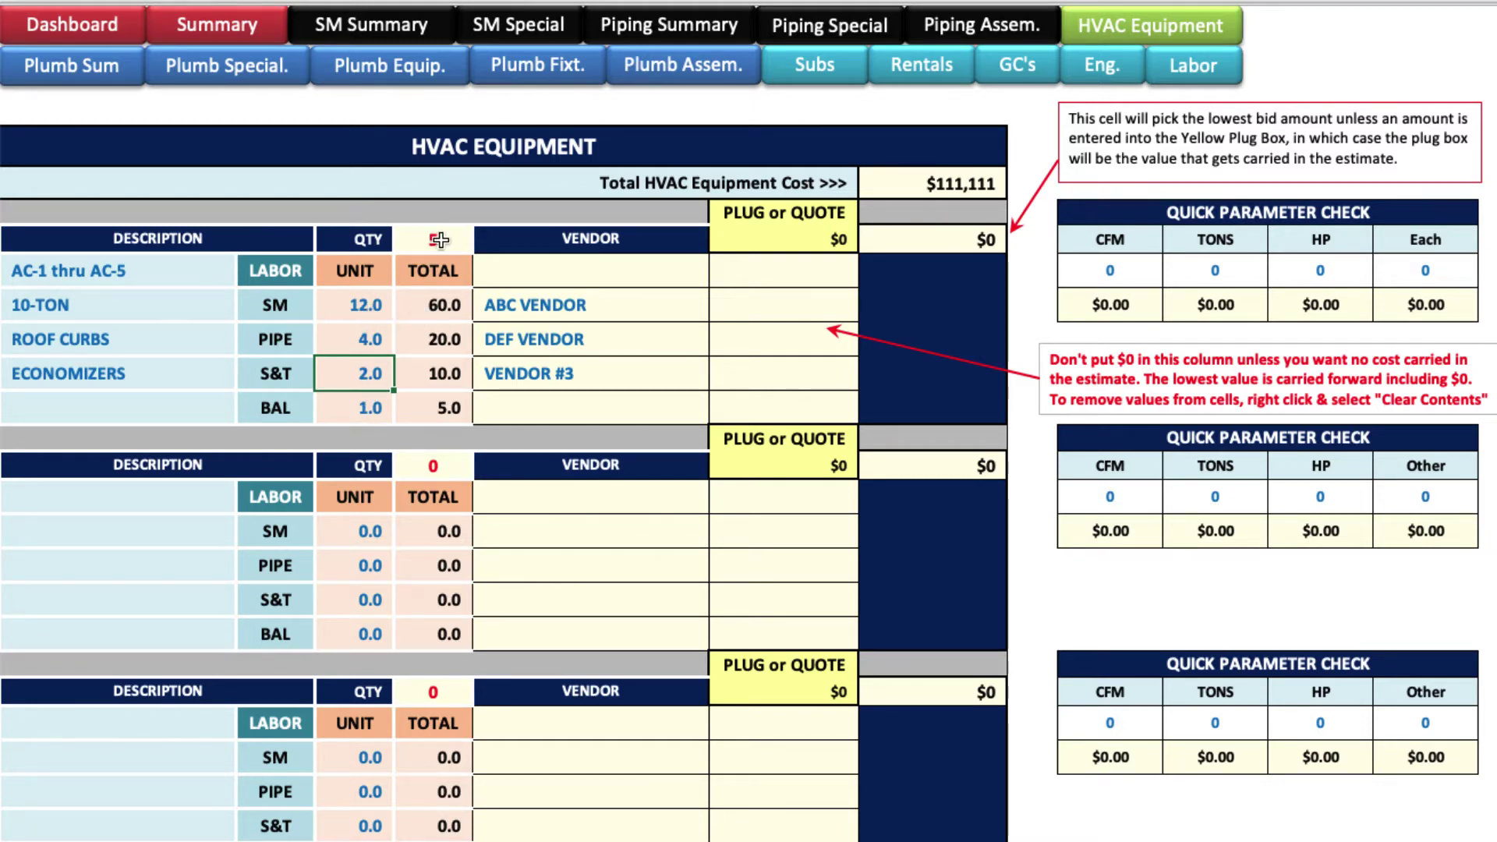
- Verify the labor totals read 60.0, 20.0, 10.0 and 5.0
click(456, 310)
click(417, 345)
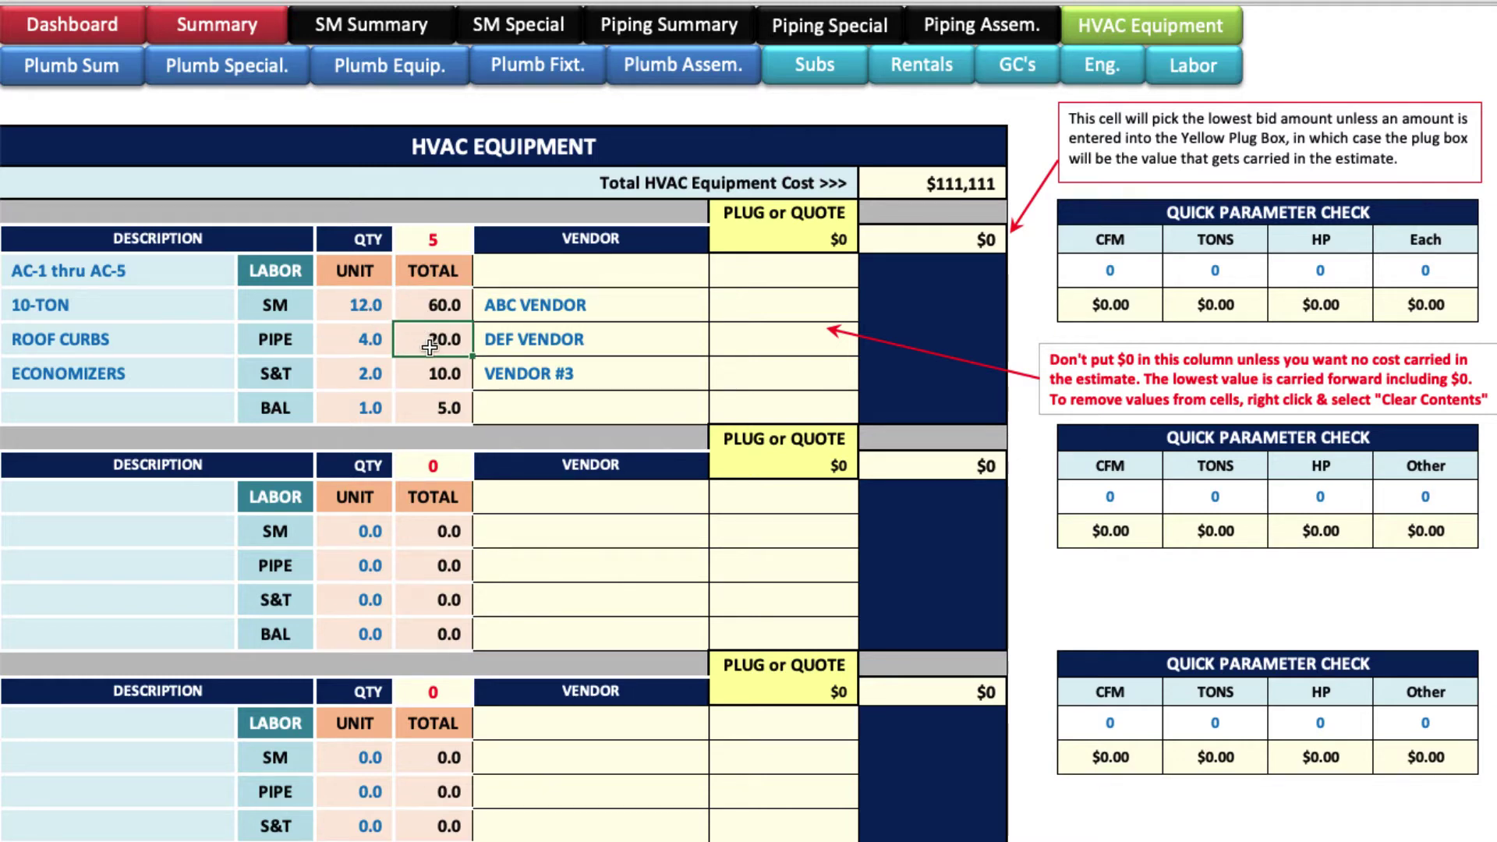
click(369, 378)
click(419, 384)
click(439, 412)
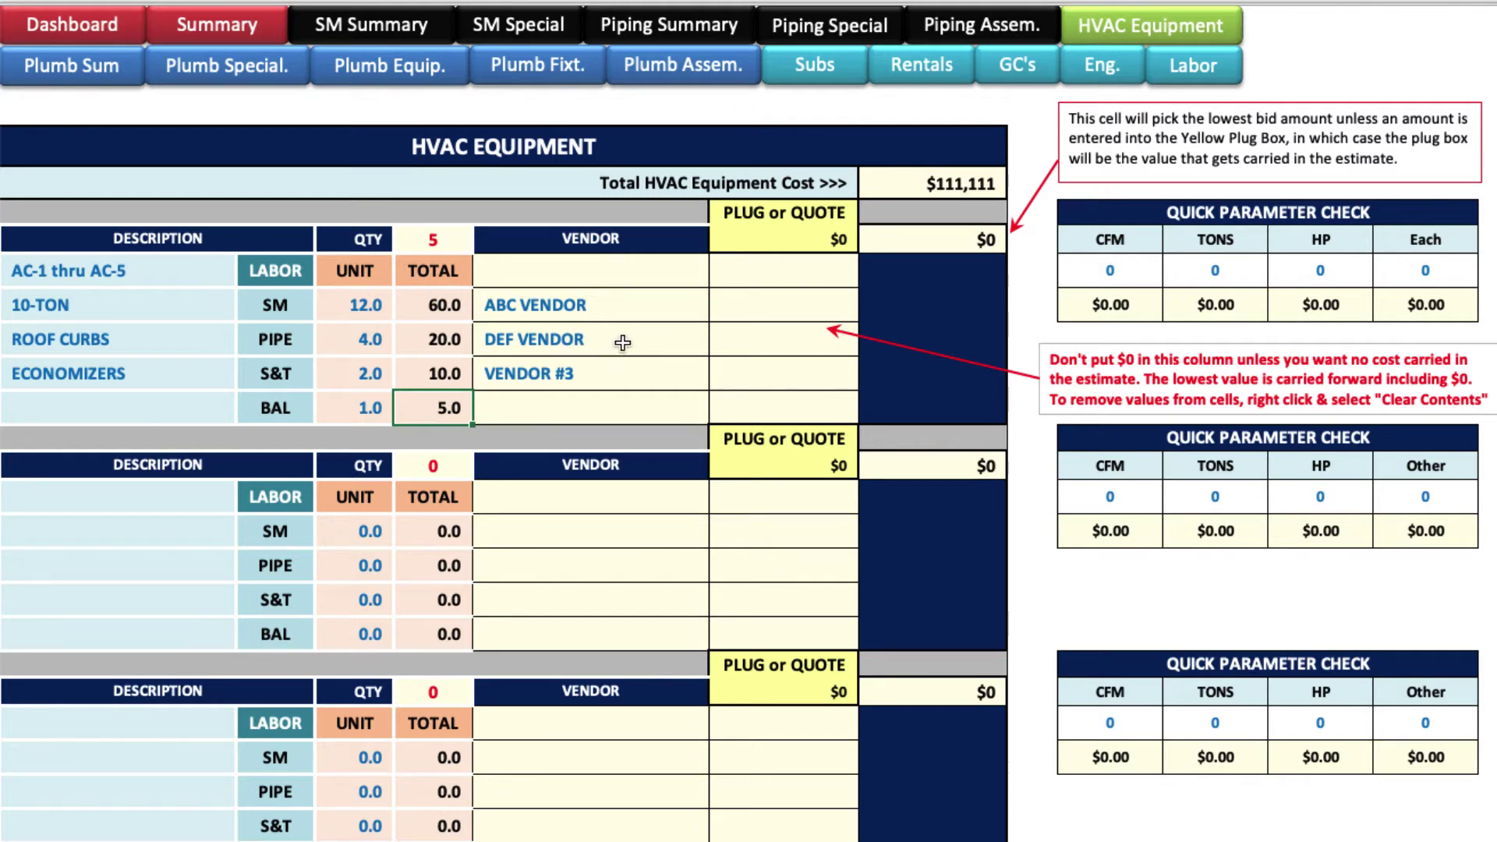
click(769, 306)
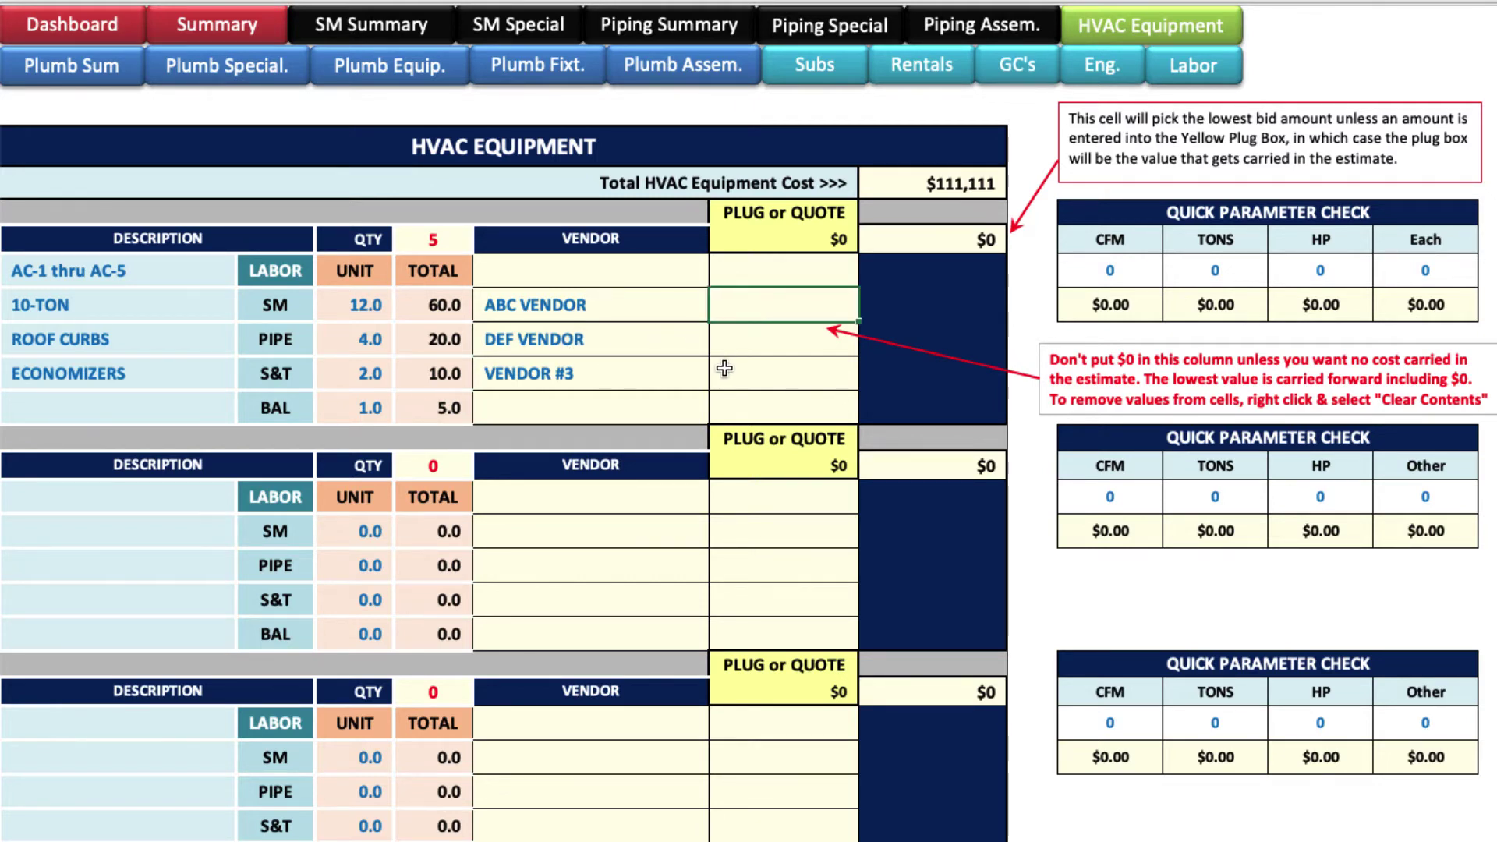
- Enter bids of $35,000 for ABC VENDOR, $36,000 for DEF VENDOR and $30,000 for VENDOR #3
text(35000)
click(725, 368)
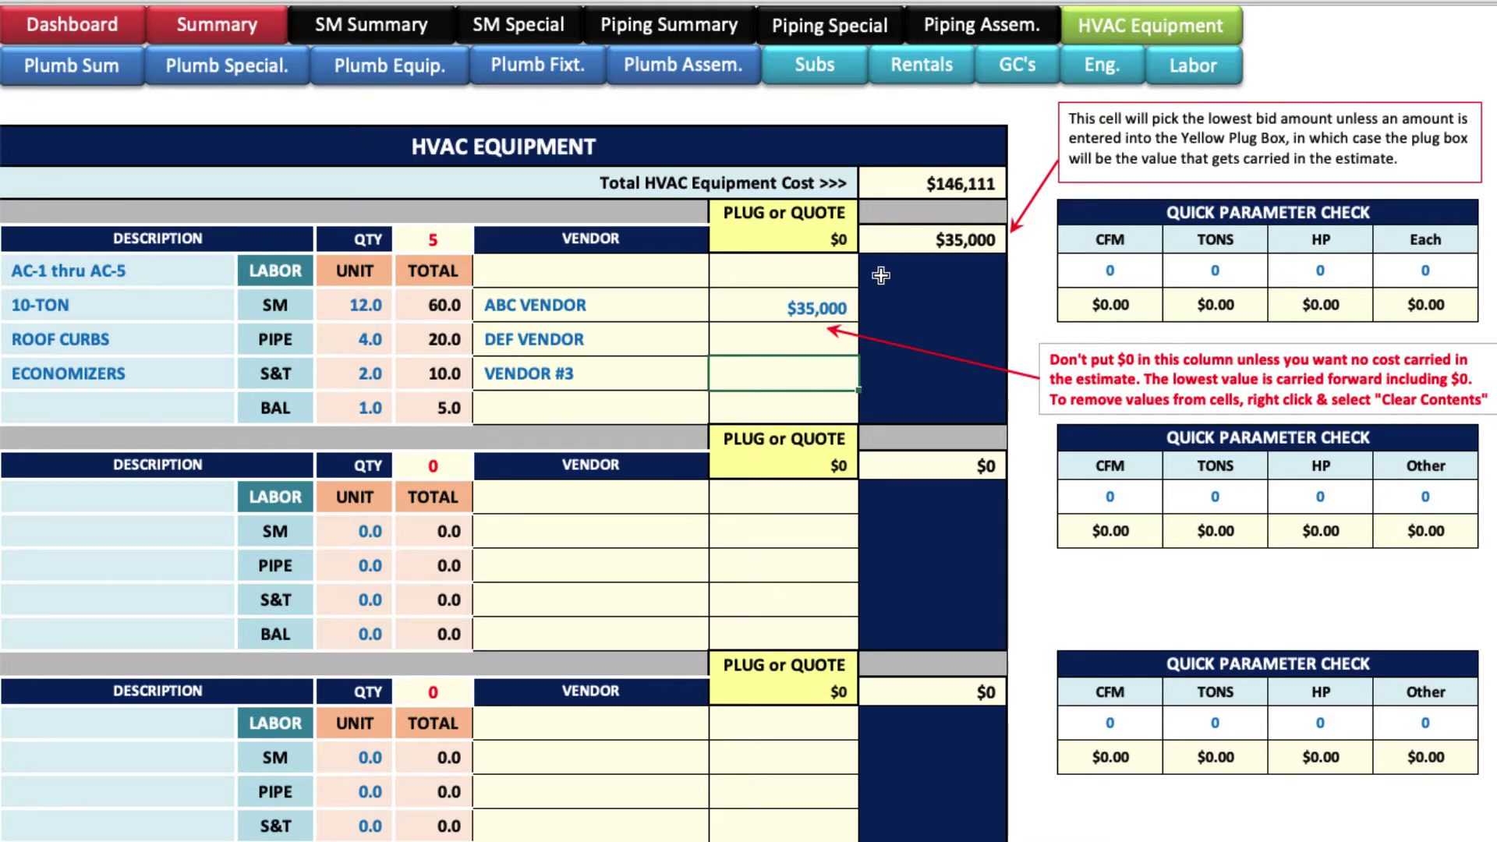
click(823, 332)
text(36)
key(Return)
text(30,000)
click(755, 345)
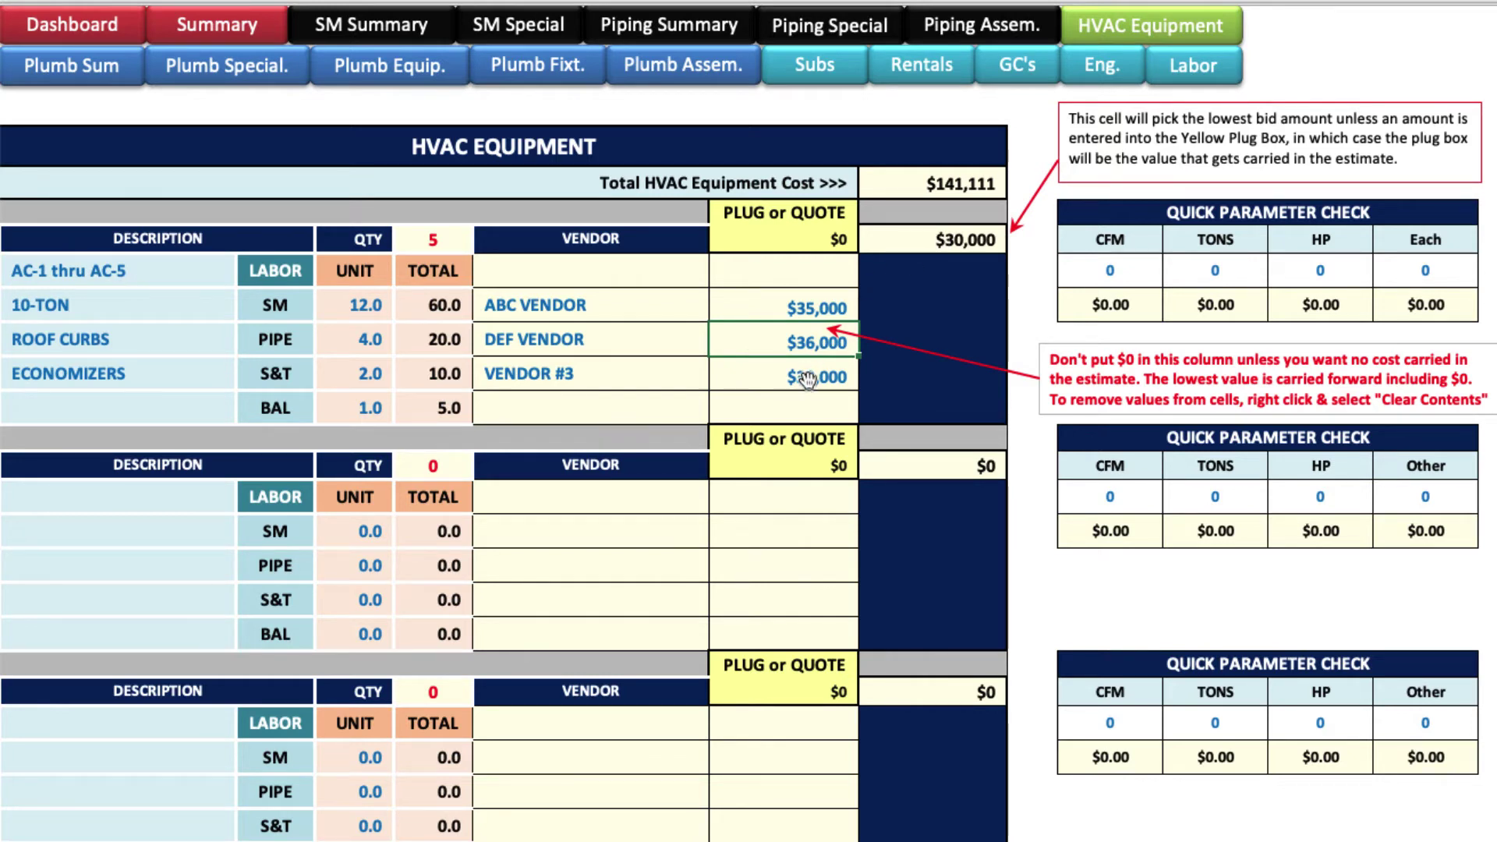
click(817, 246)
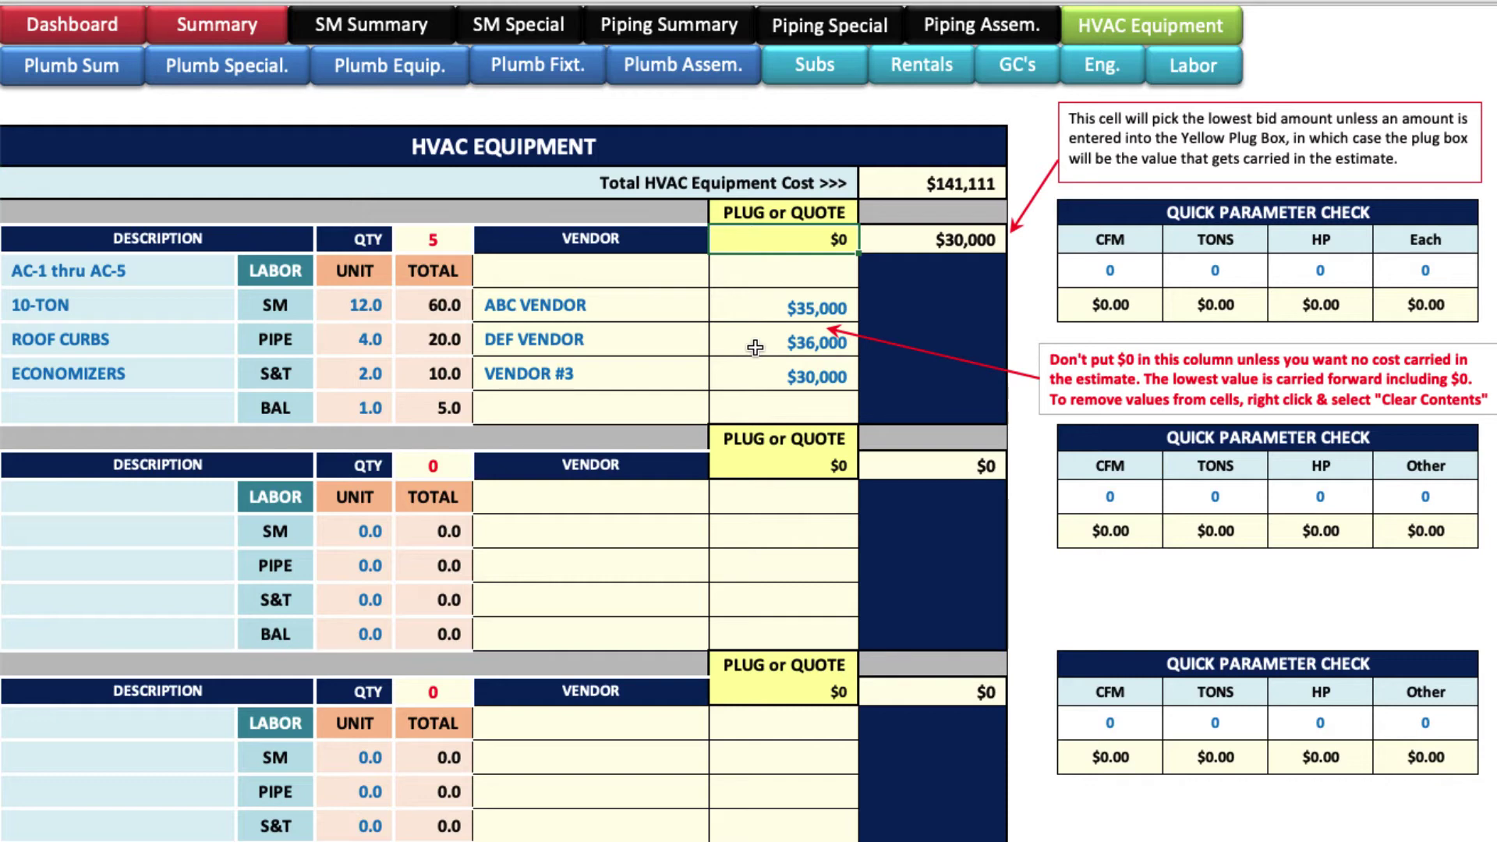
text(28,000)
key(Return)
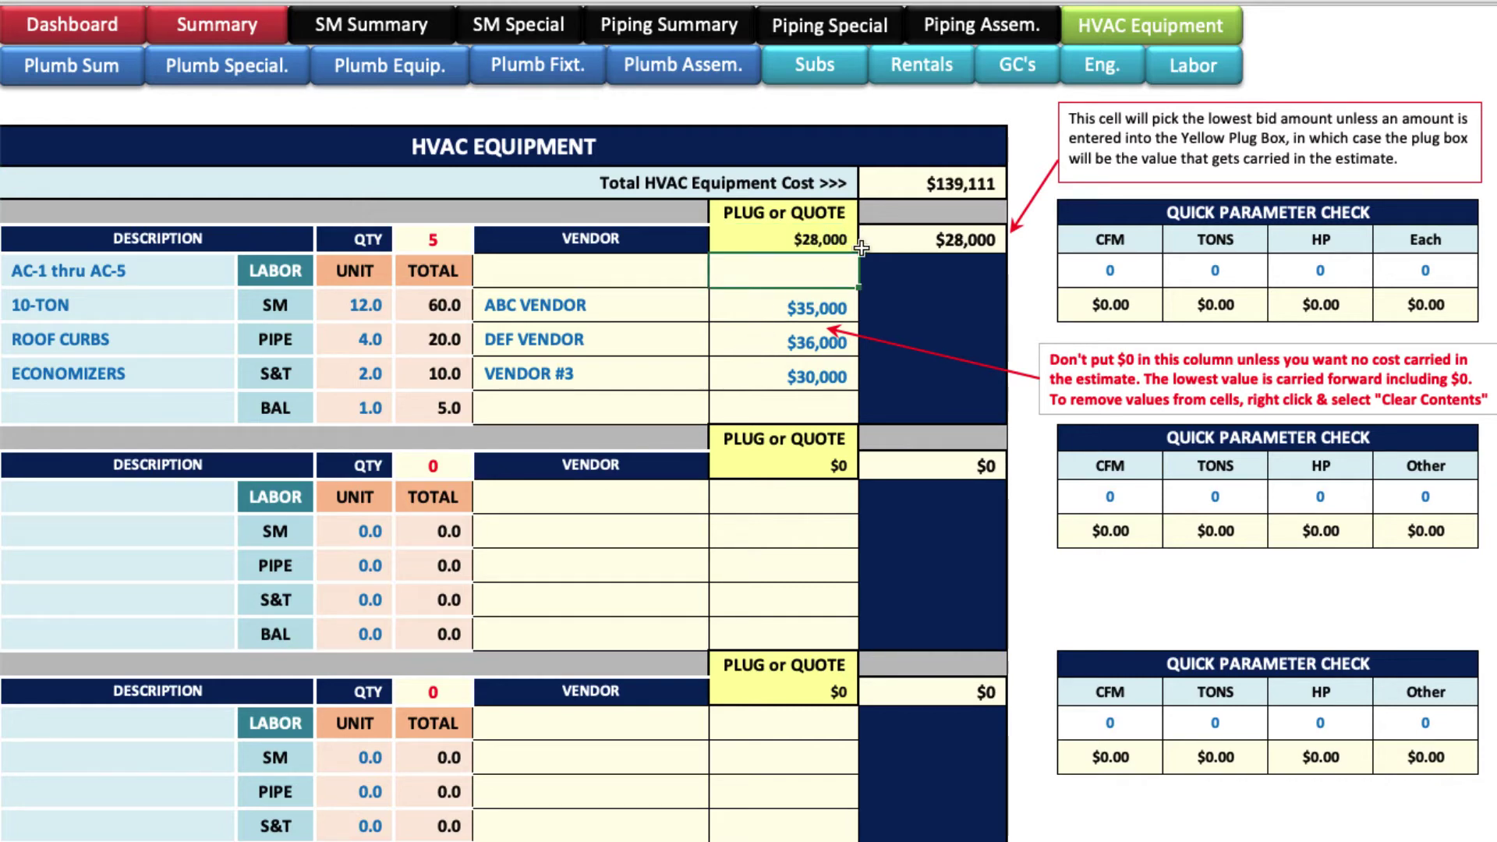
click(828, 242)
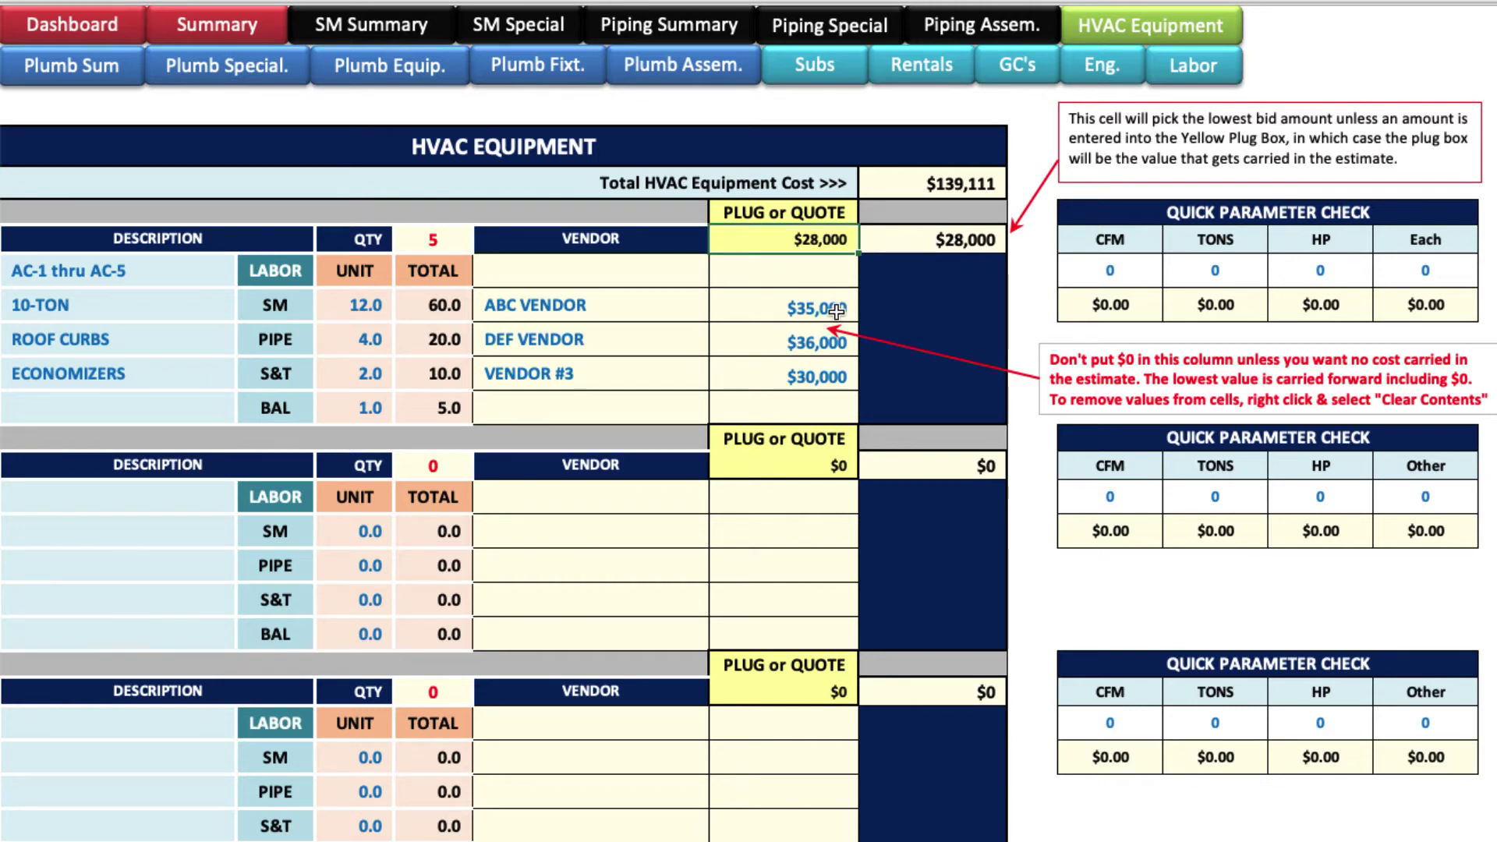
text(30000)
key(Return)
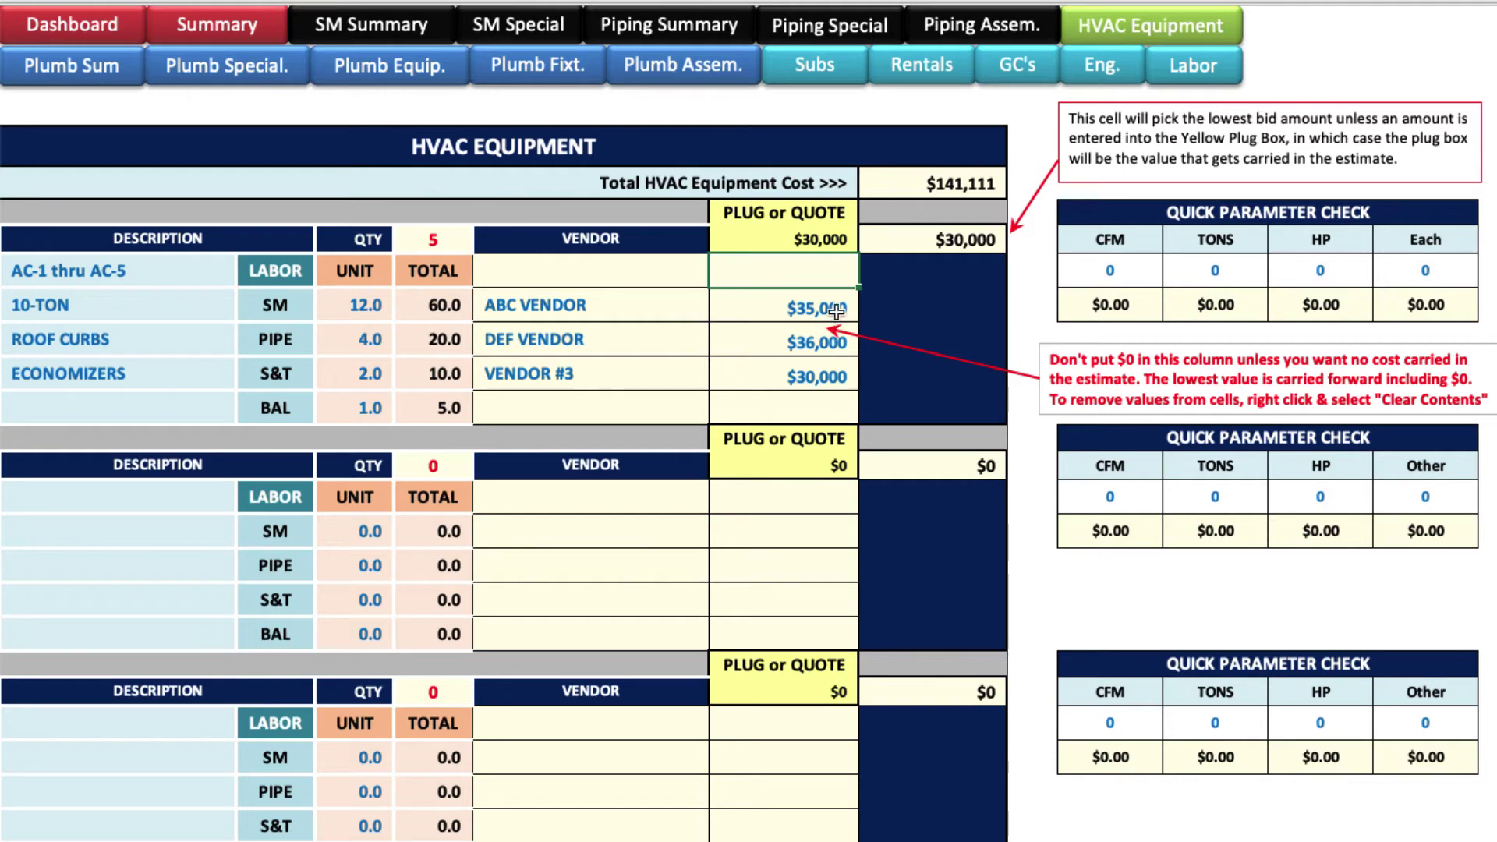
click(824, 241)
key(Delete)
key(Return)
click(808, 246)
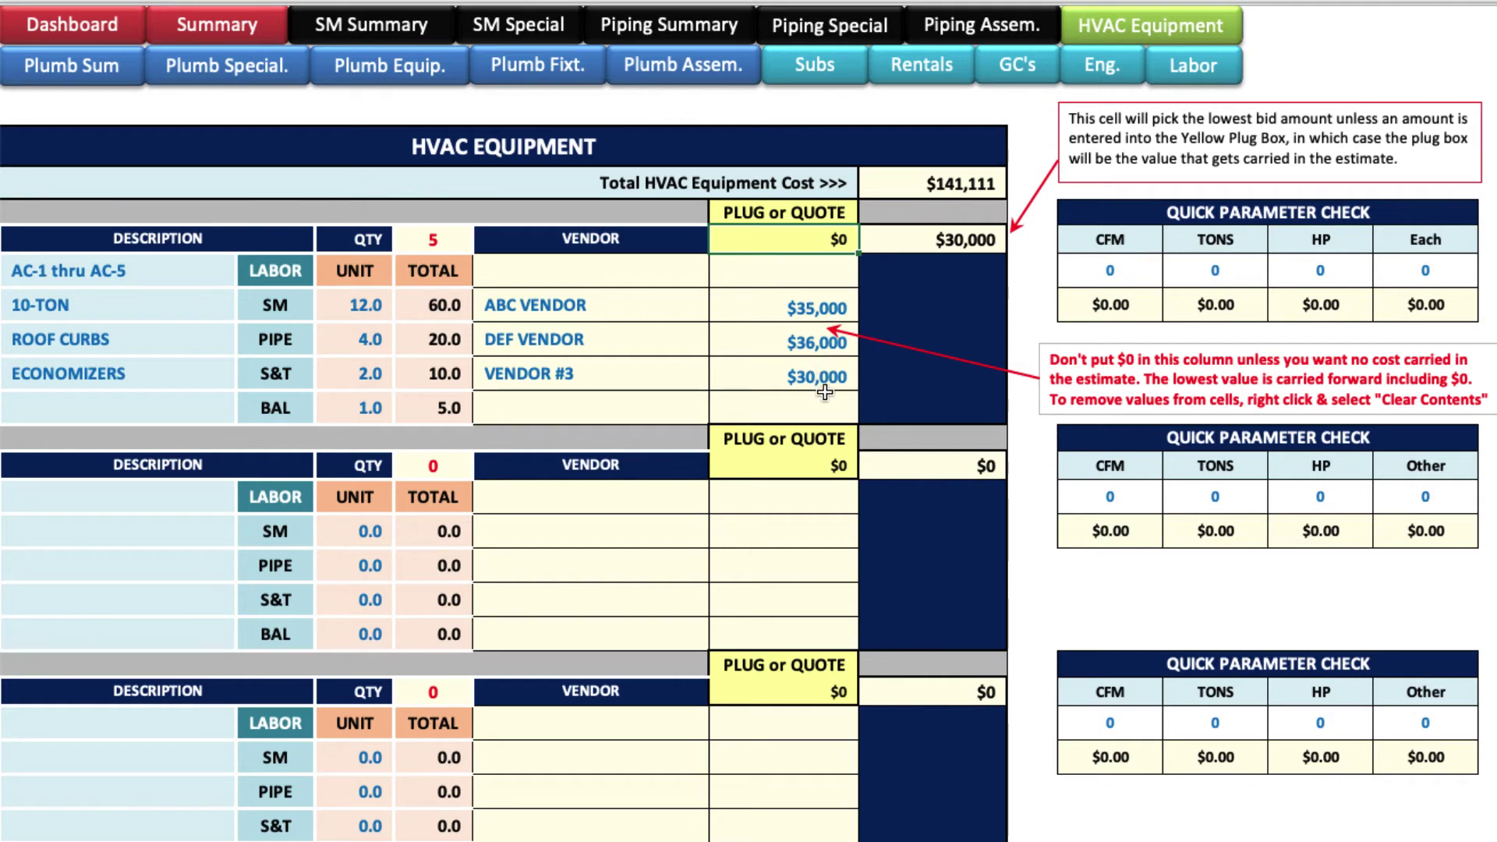
click(1105, 270)
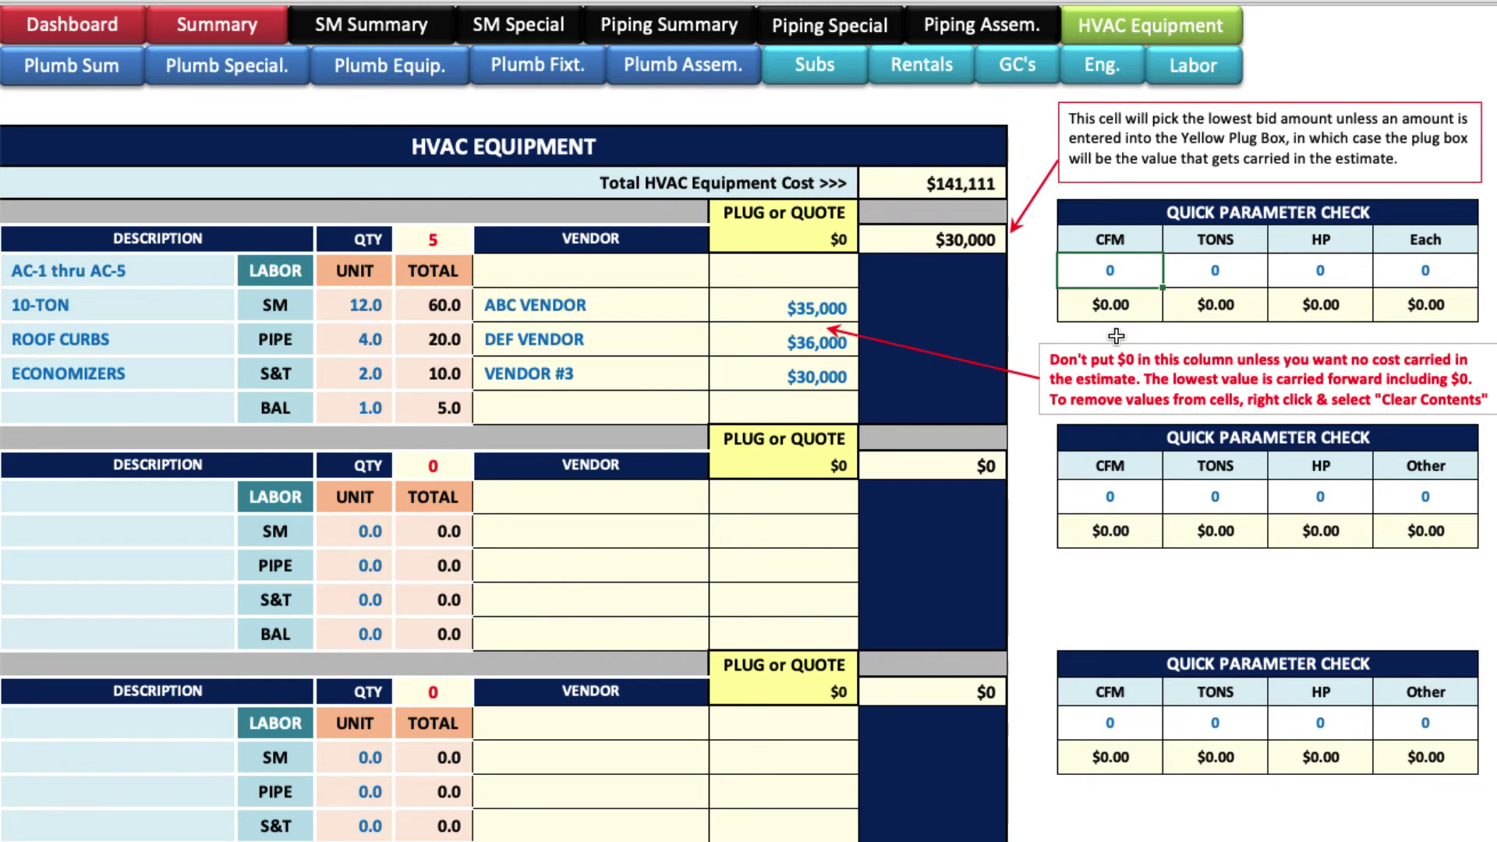
- Enter 20,000 CFM, 50 tons and 5 each in the first Quick Parameter Check
text(20,000)
key(Return)
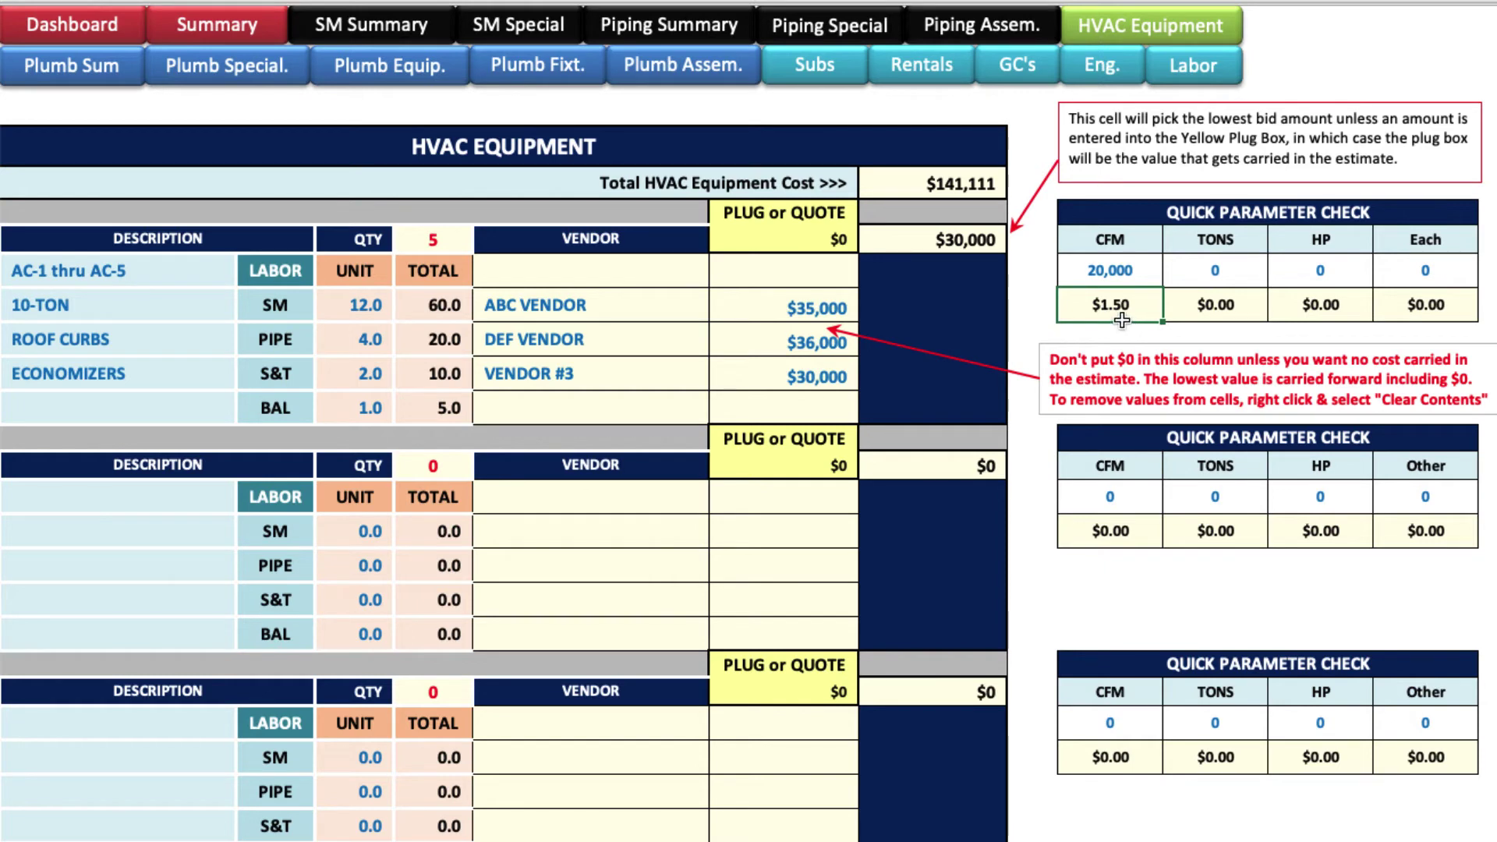
click(1235, 276)
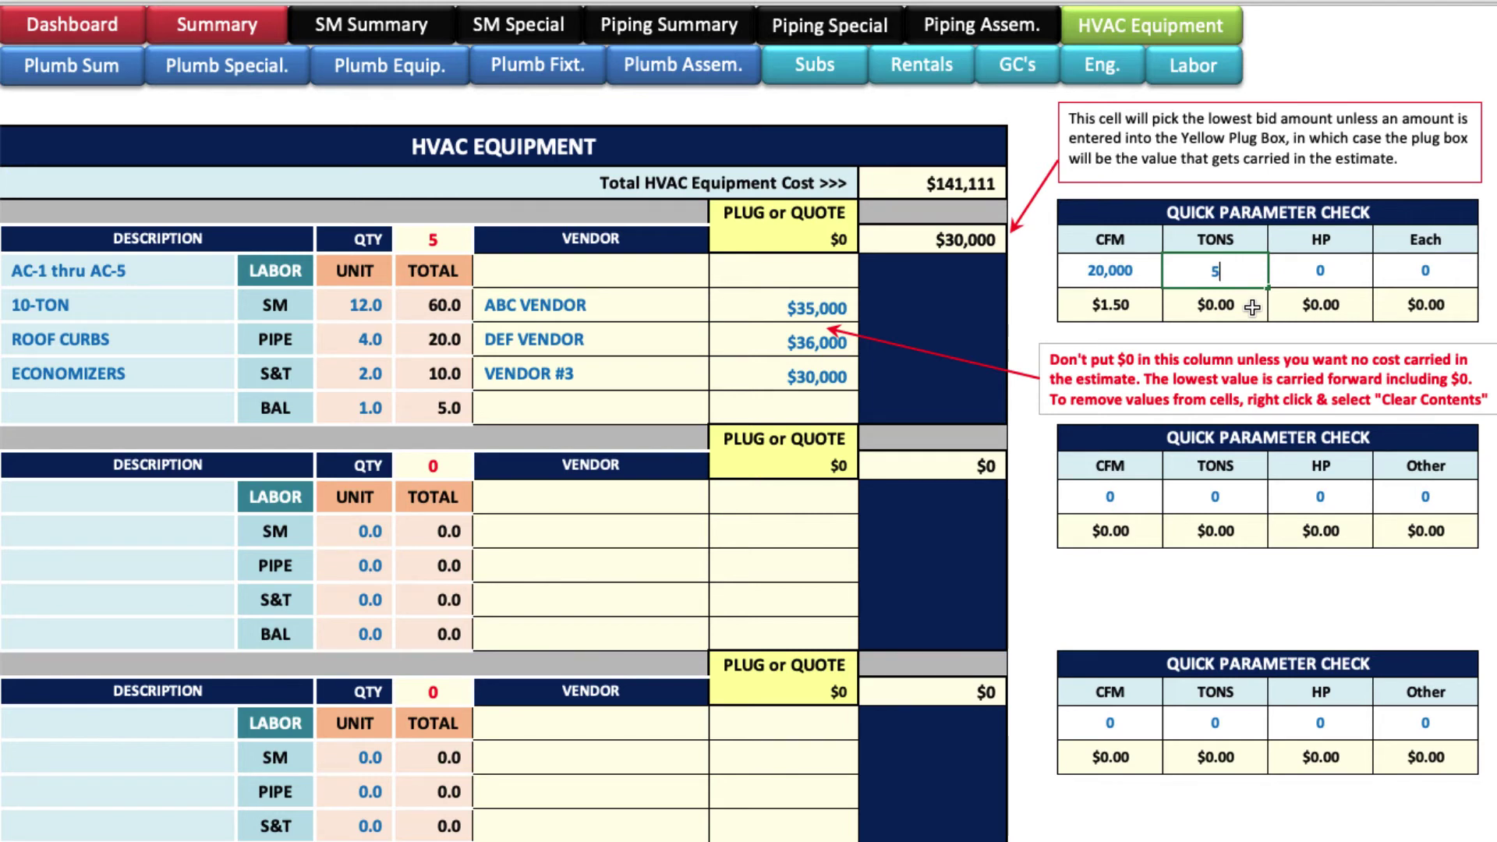
key(Return)
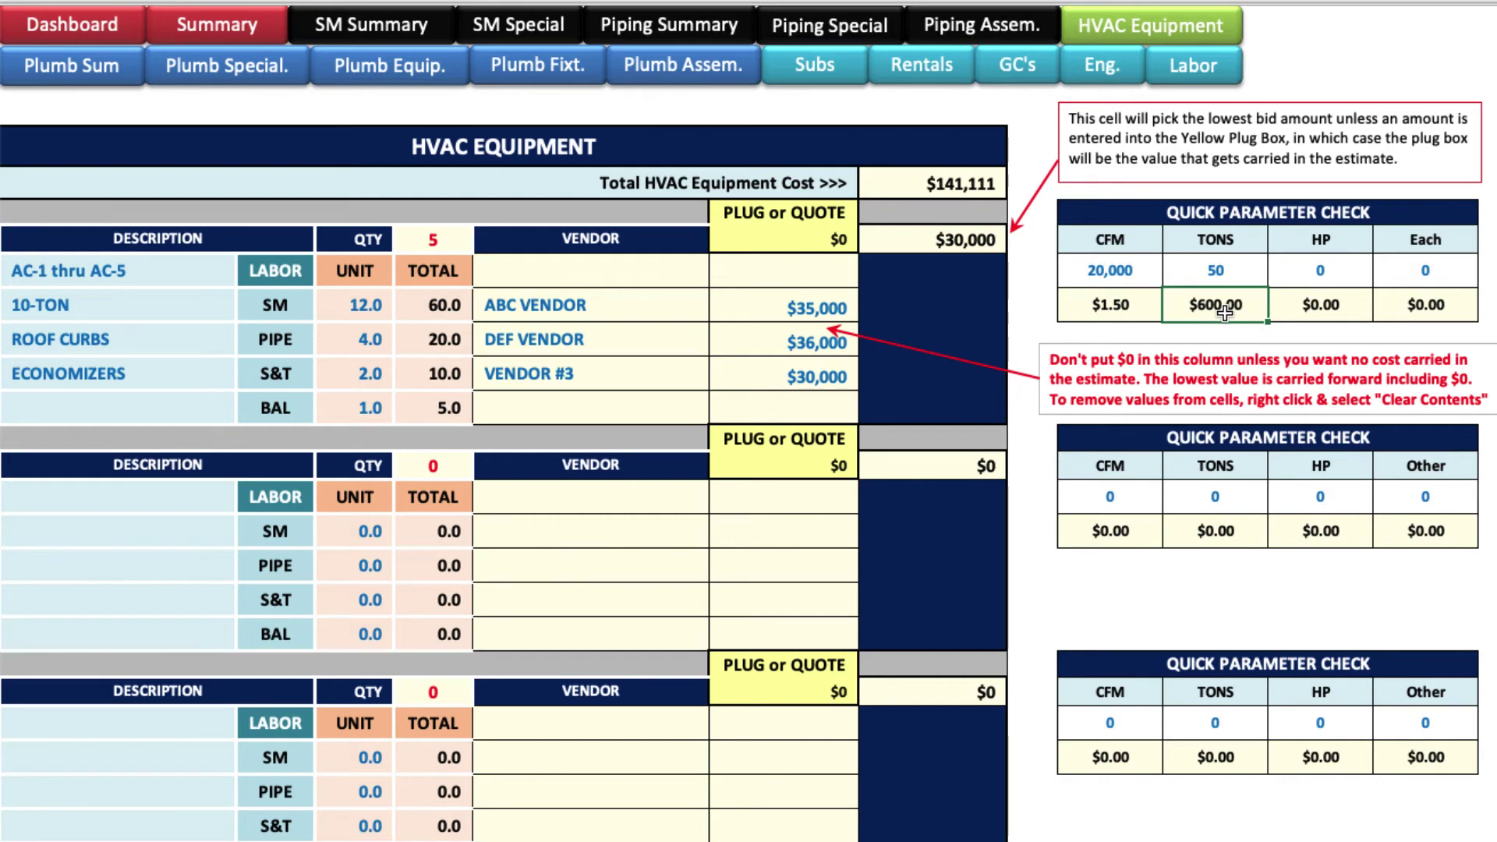
click(1439, 273)
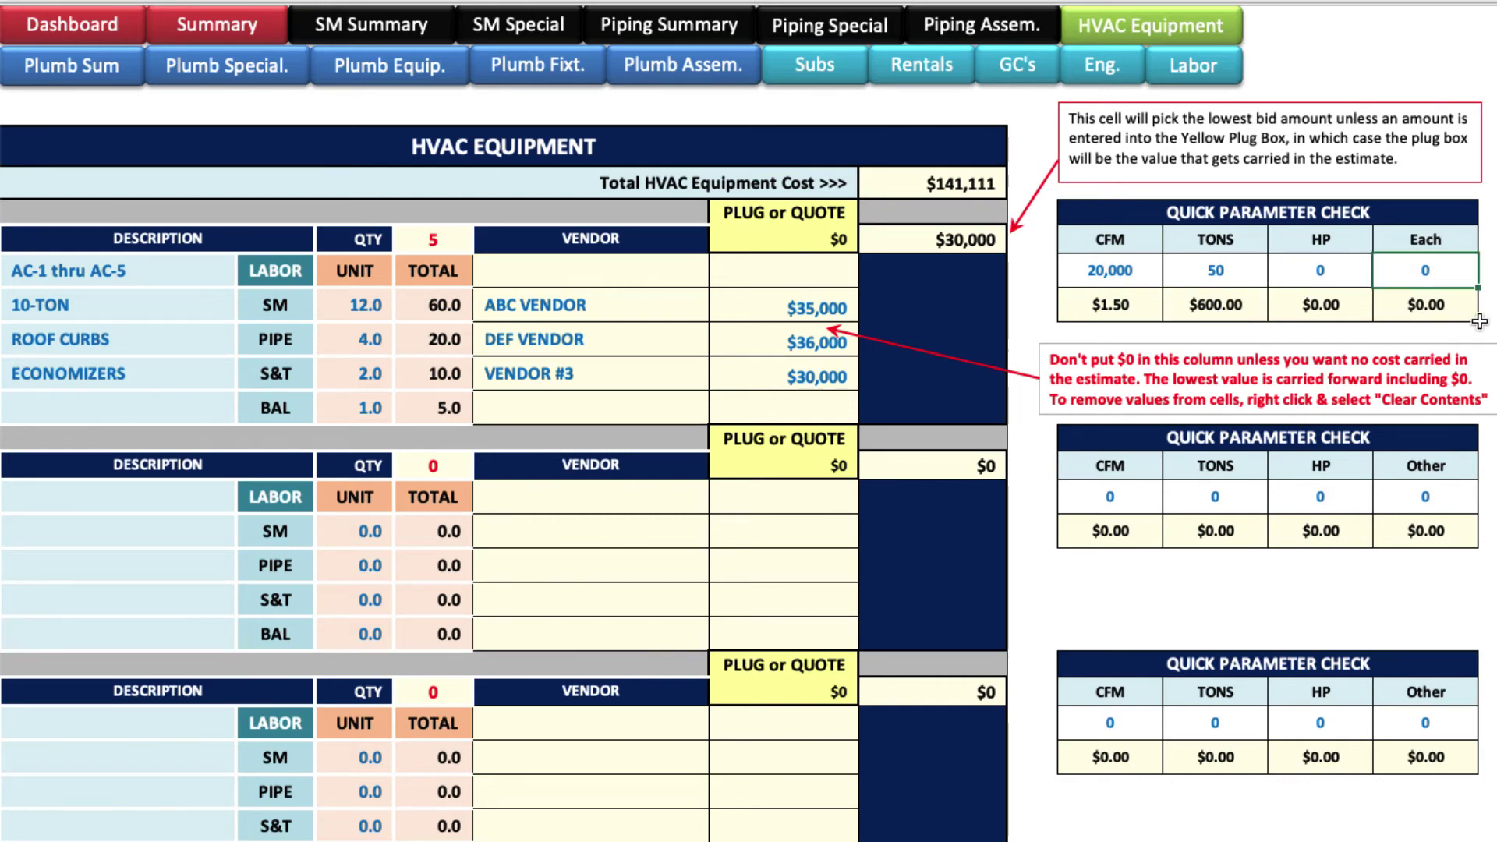
key(F2)
key(Return)
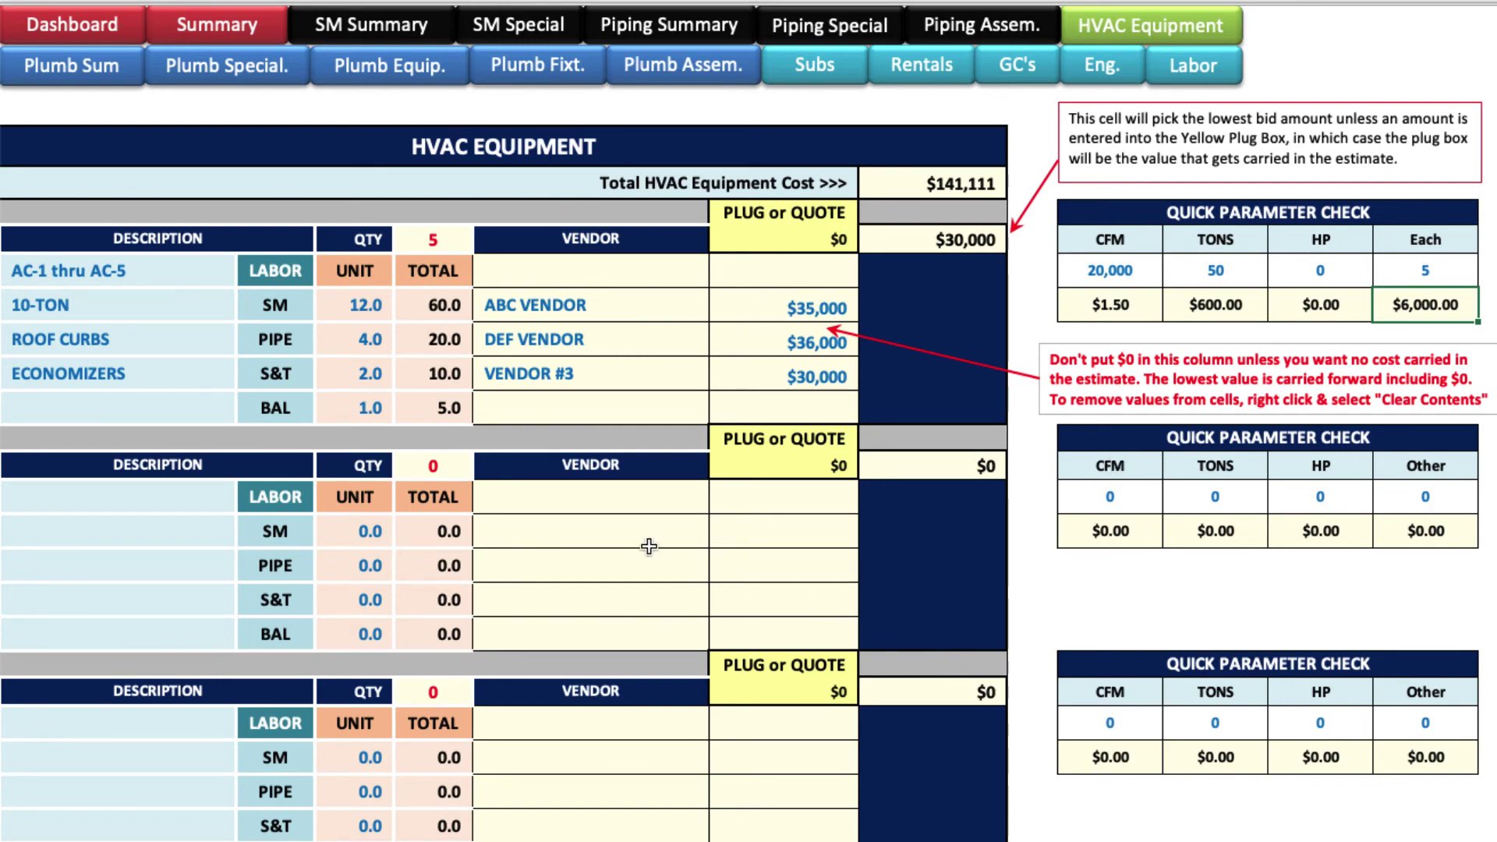
scroll(621, 594, down, 3)
scroll(620, 593, down, 10)
scroll(620, 593, down, 10)
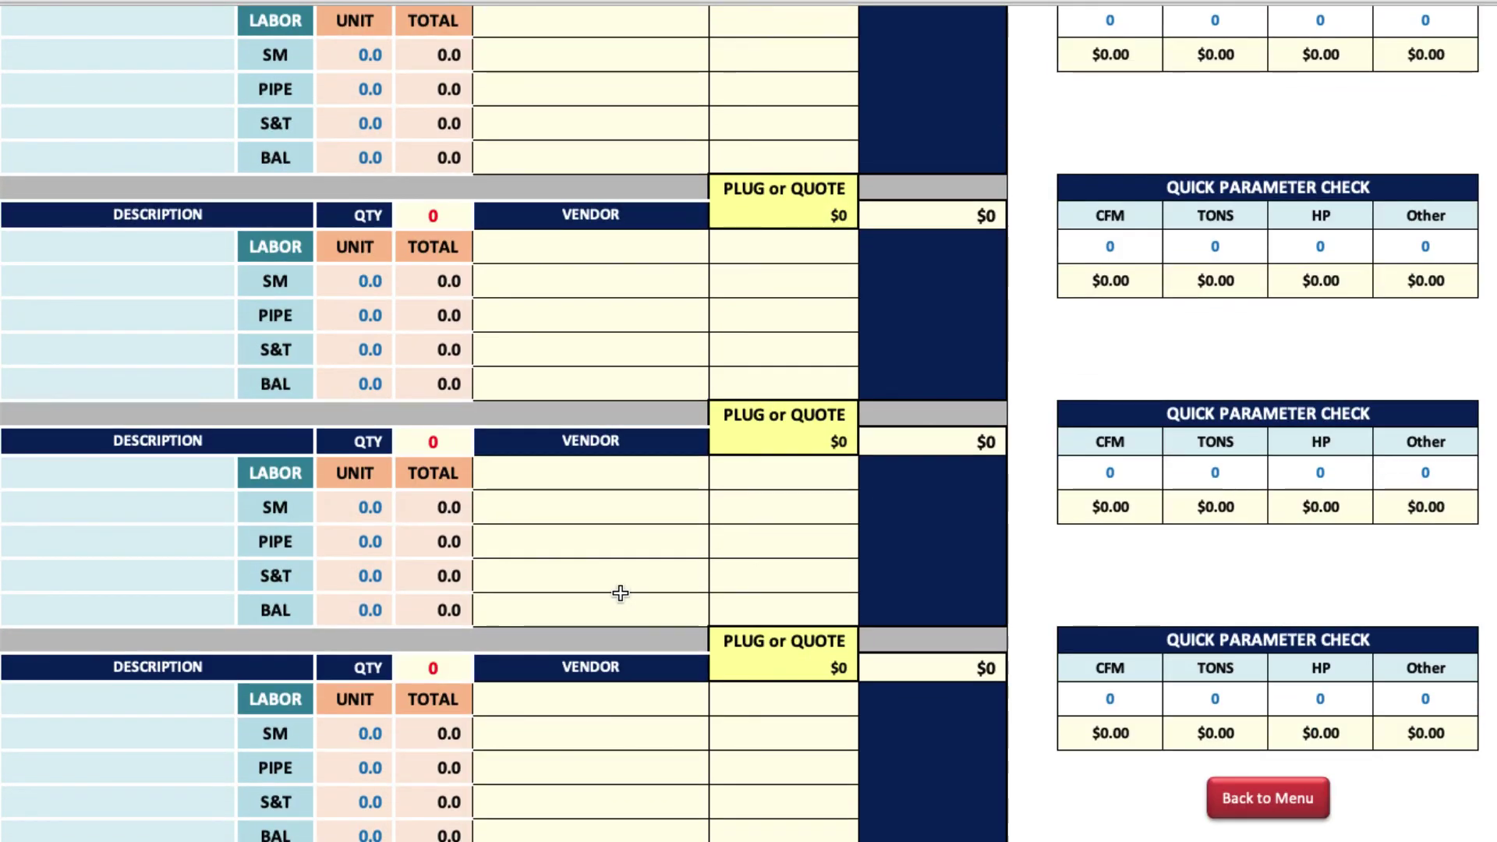
scroll(620, 593, down, 2)
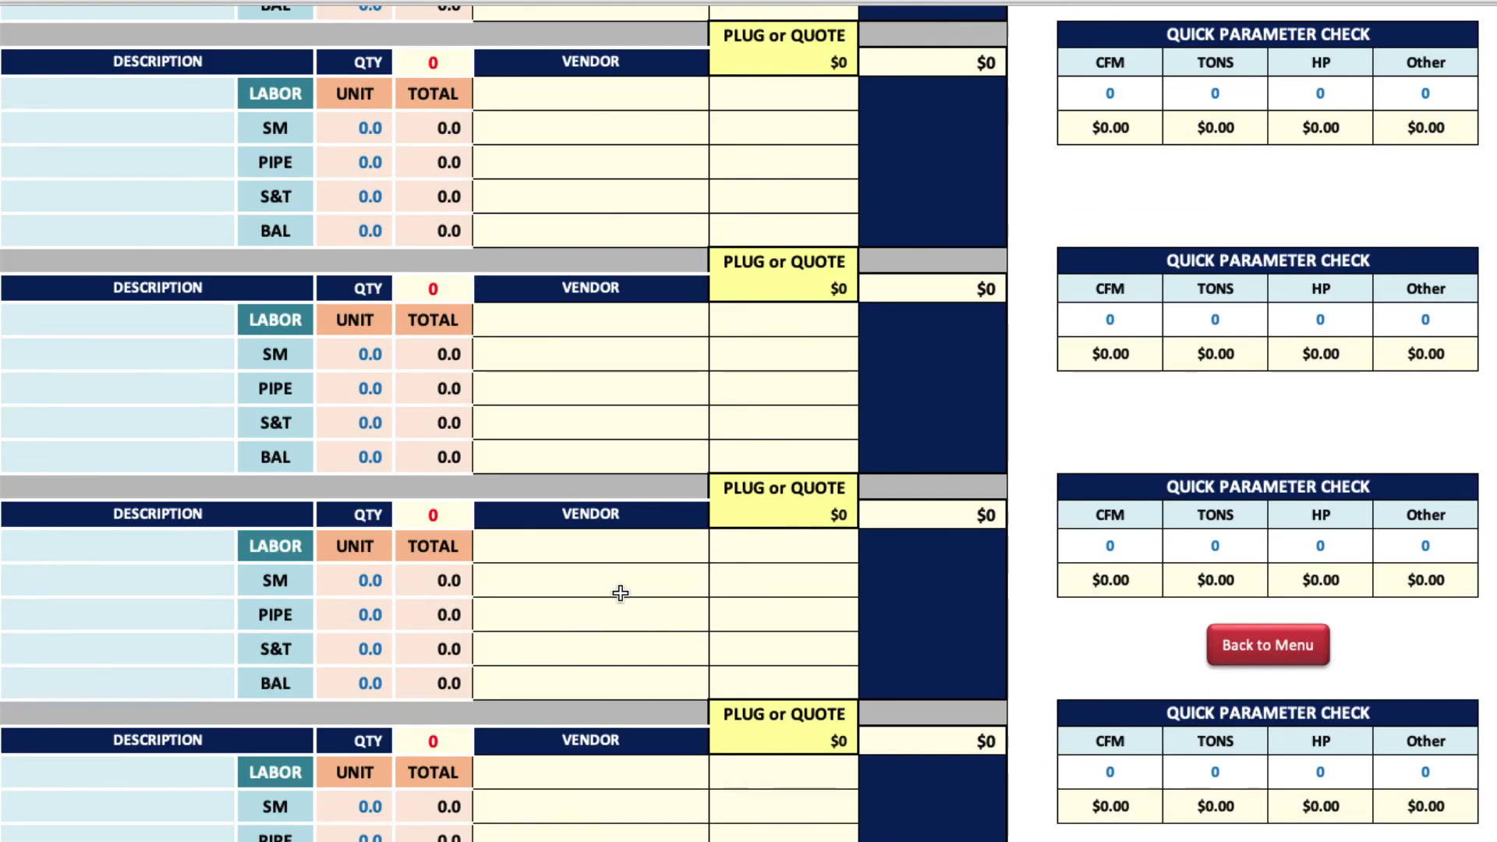
click(1242, 643)
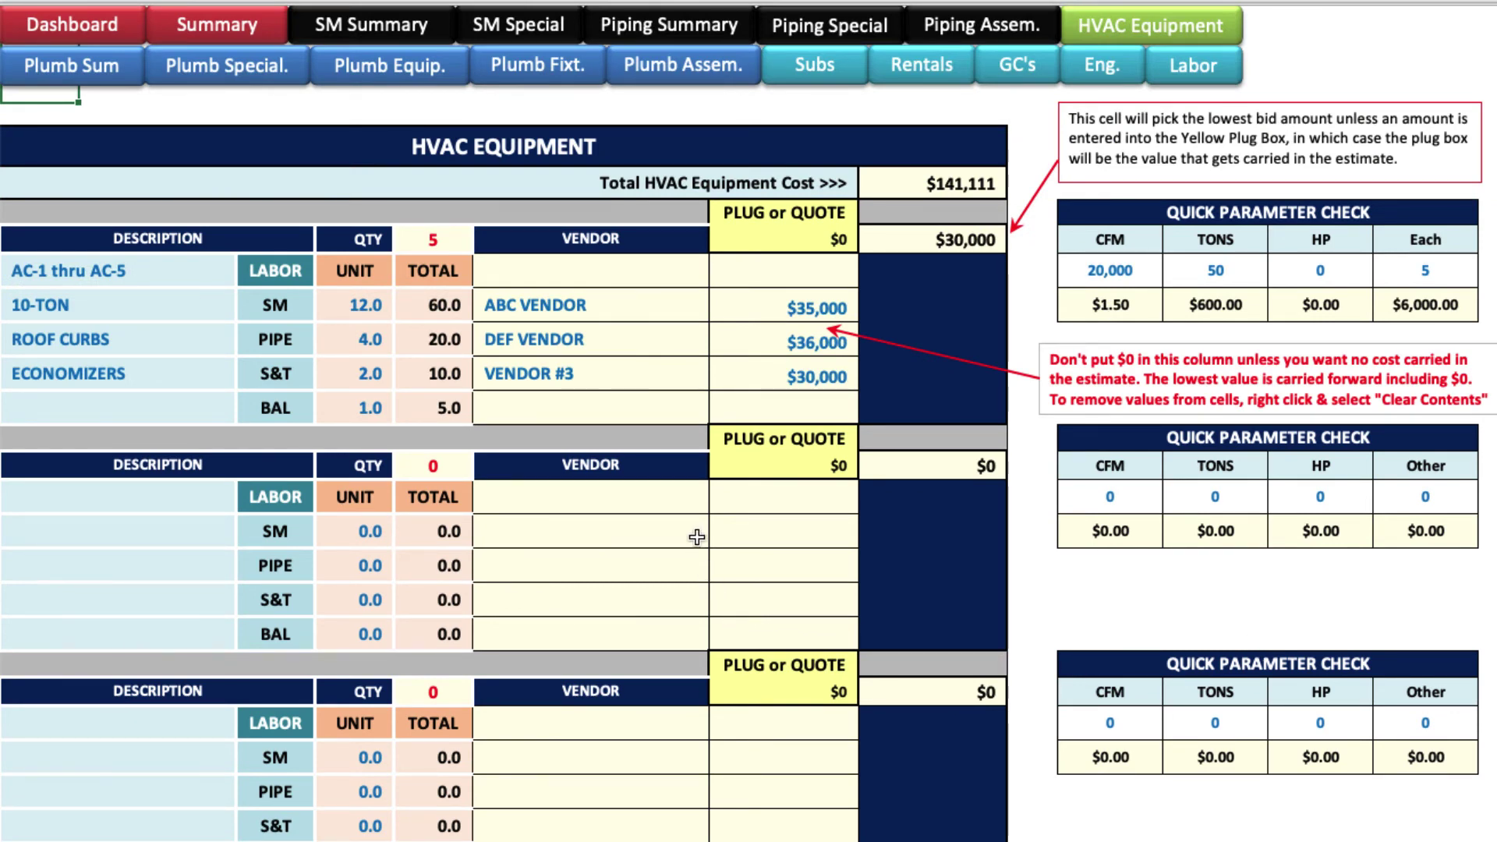
- Zero the ABC VENDOR bid, then clear all three vendor bid amounts
click(781, 304)
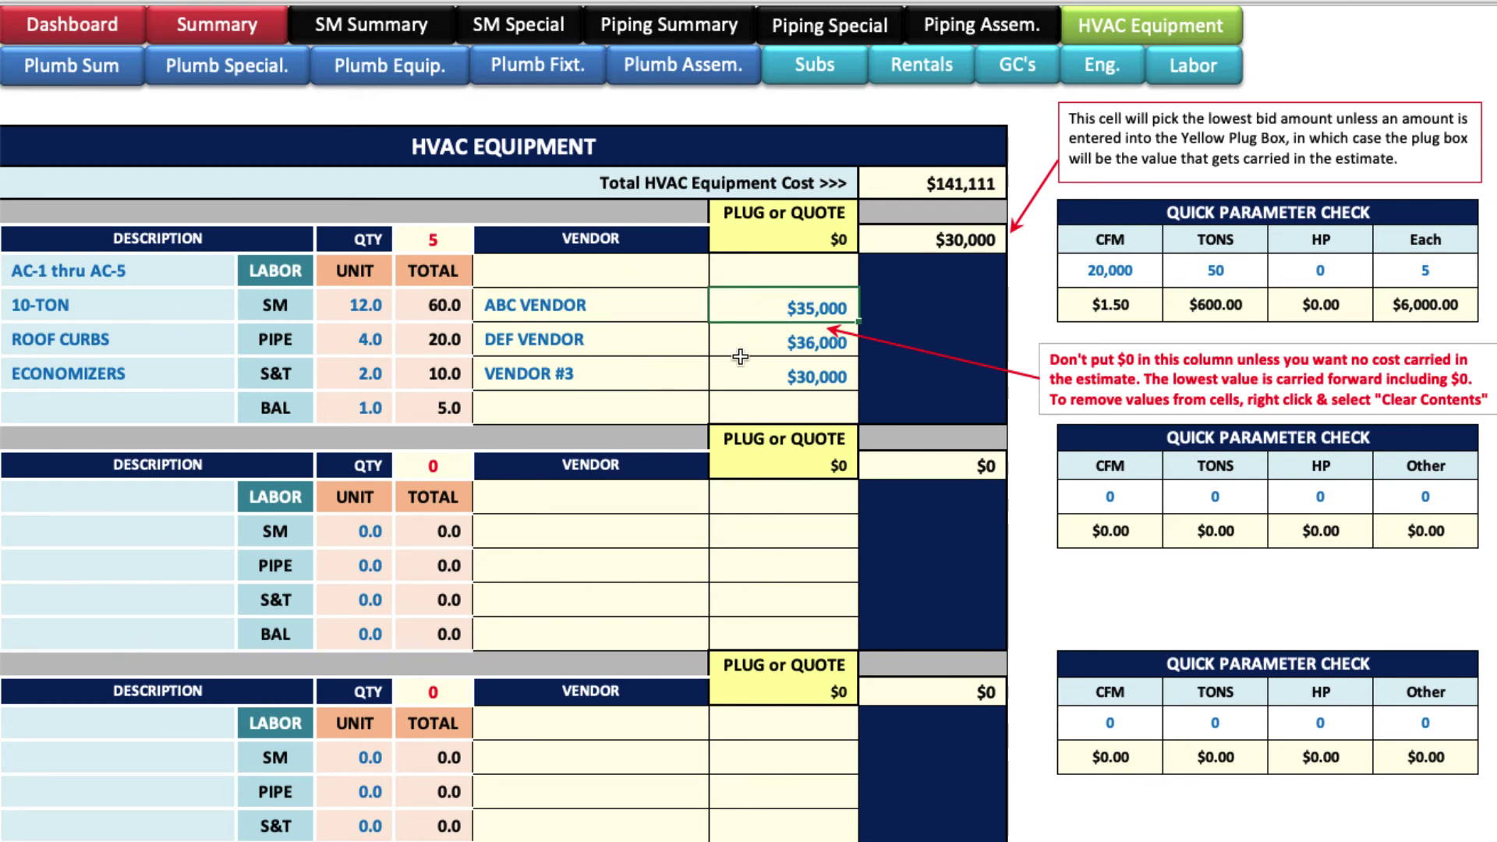
text(0)
key(Return)
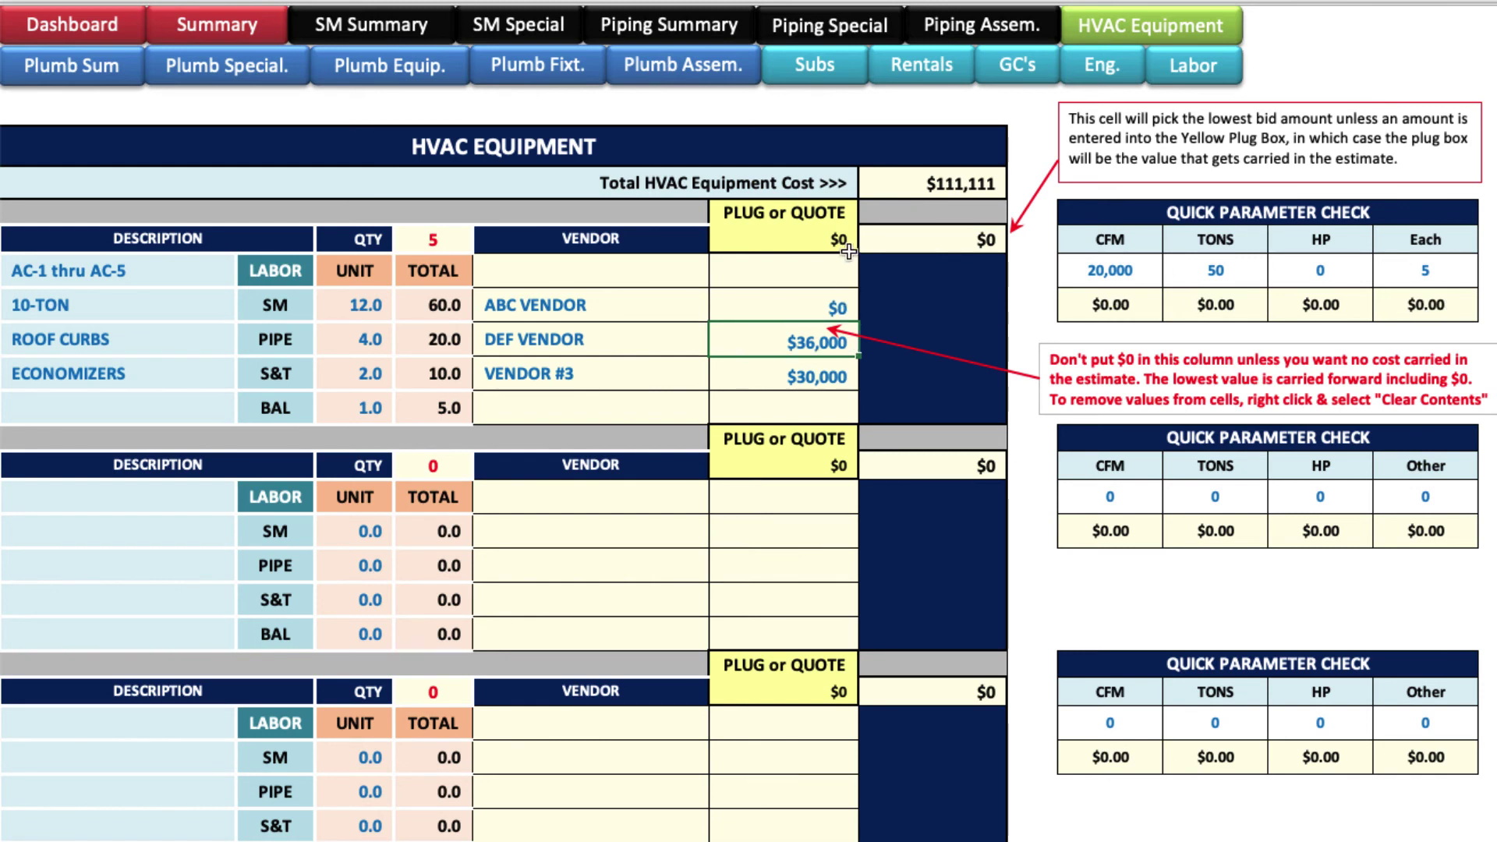
click(828, 308)
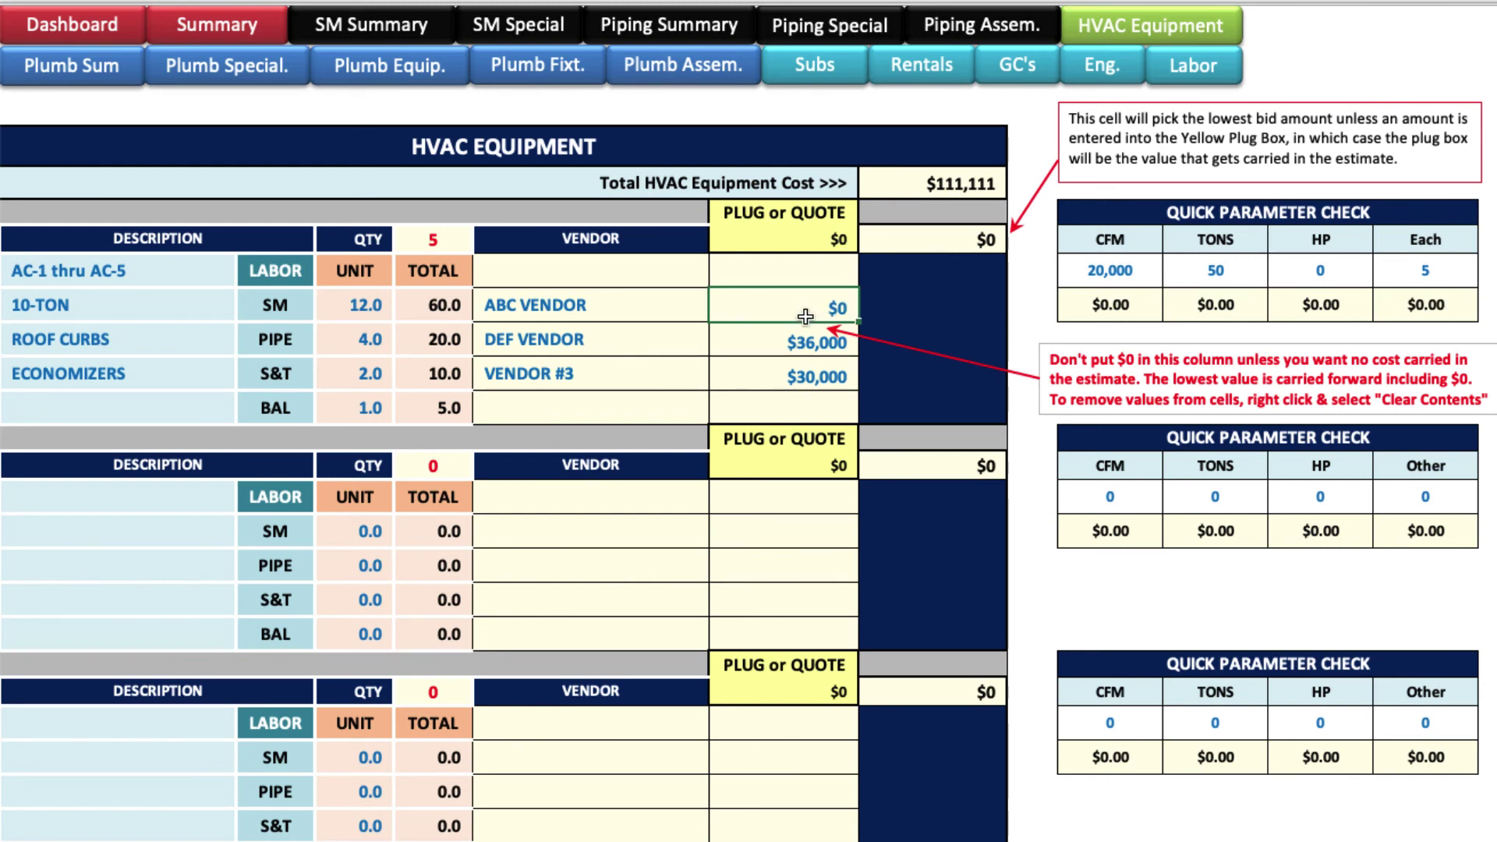
drag(805, 272, 805, 377)
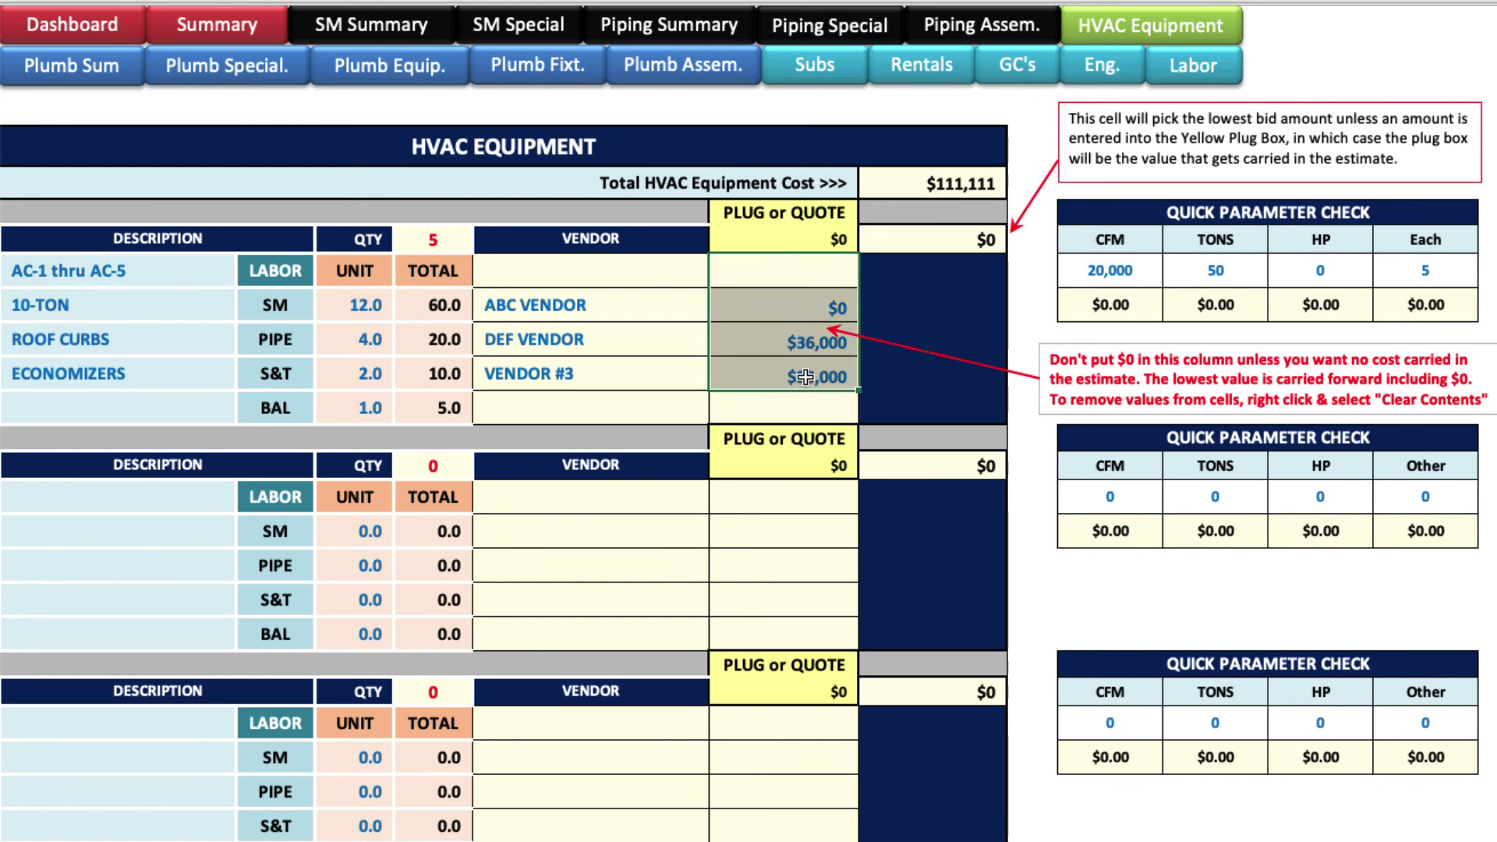
right_click(805, 376)
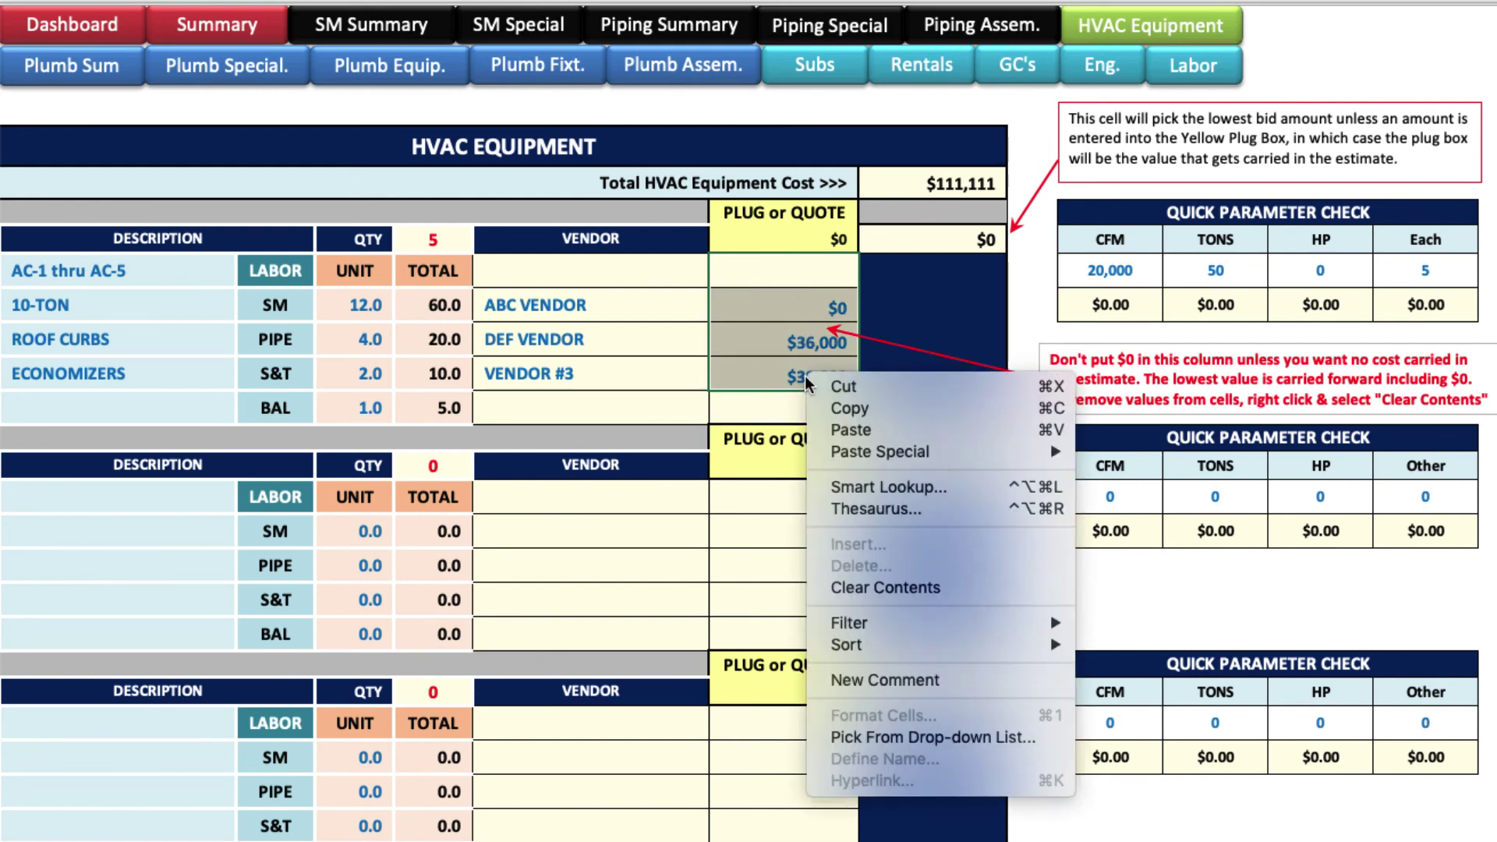
click(880, 587)
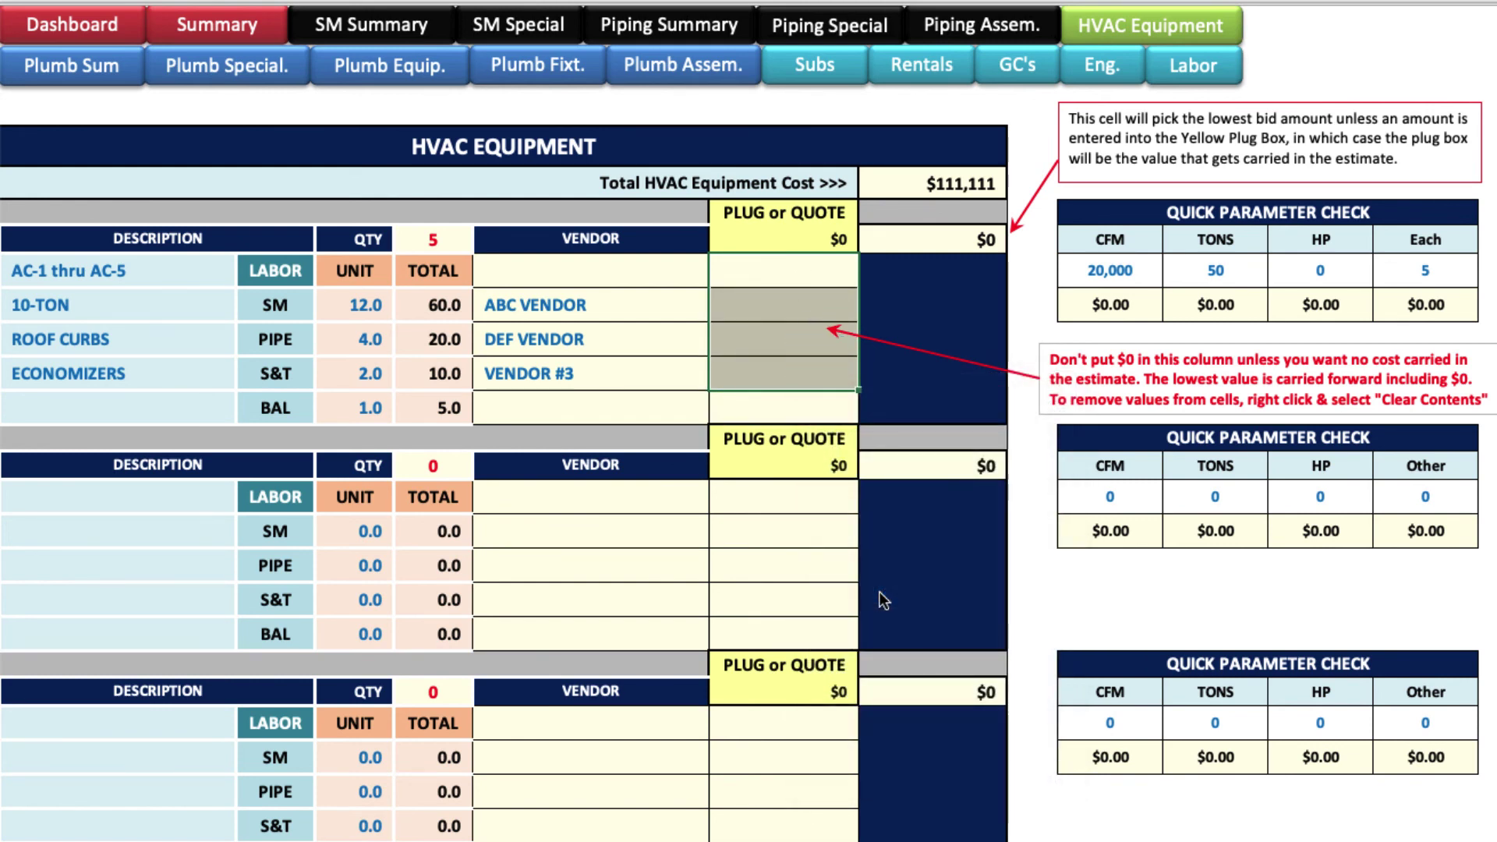
click(796, 371)
- Enter $30,000 as the new ABC VENDOR bid
click(788, 310)
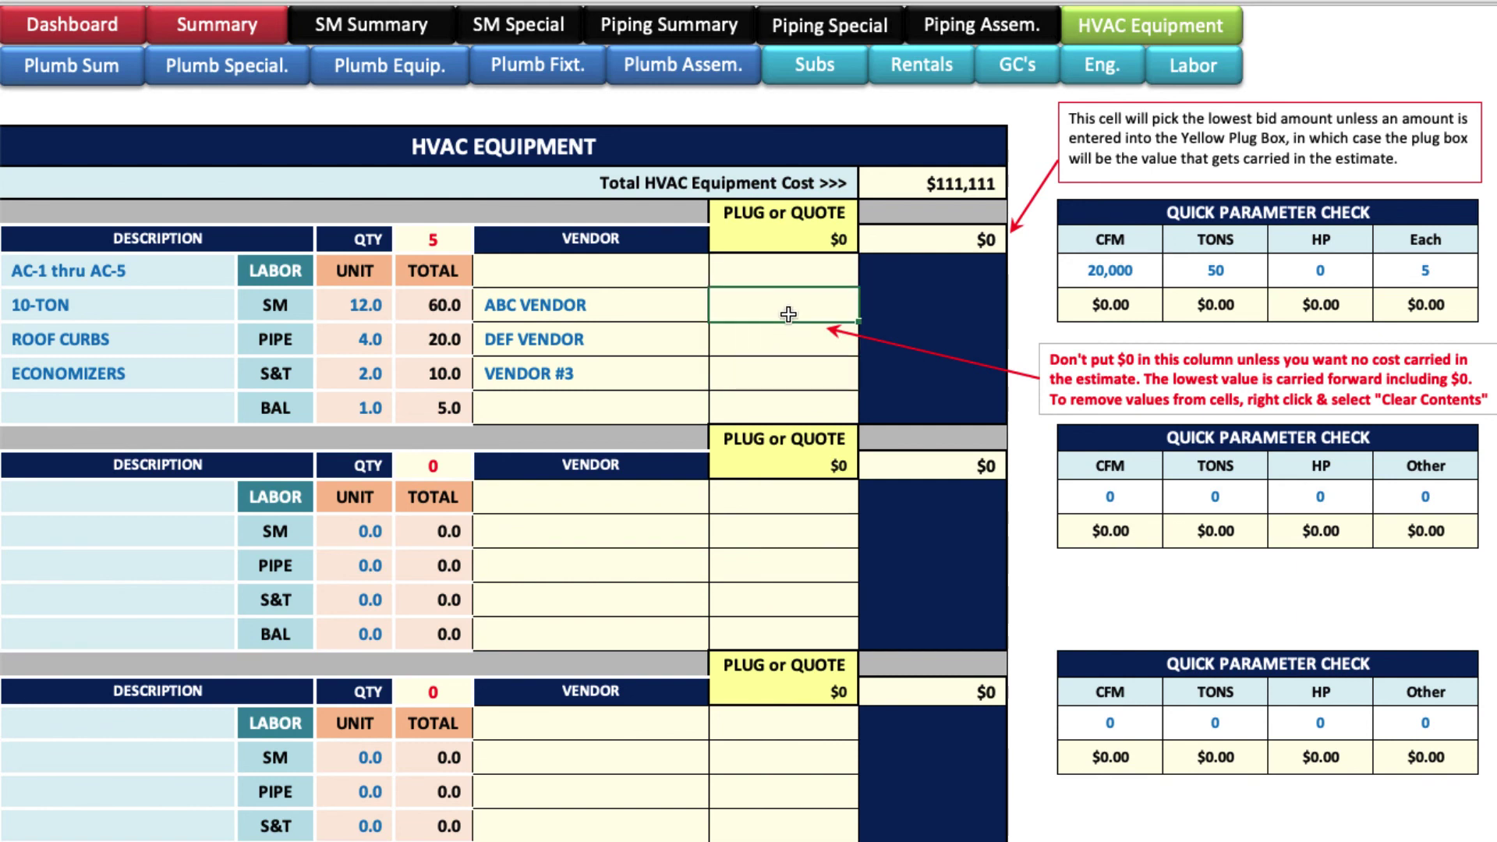
text(30,)
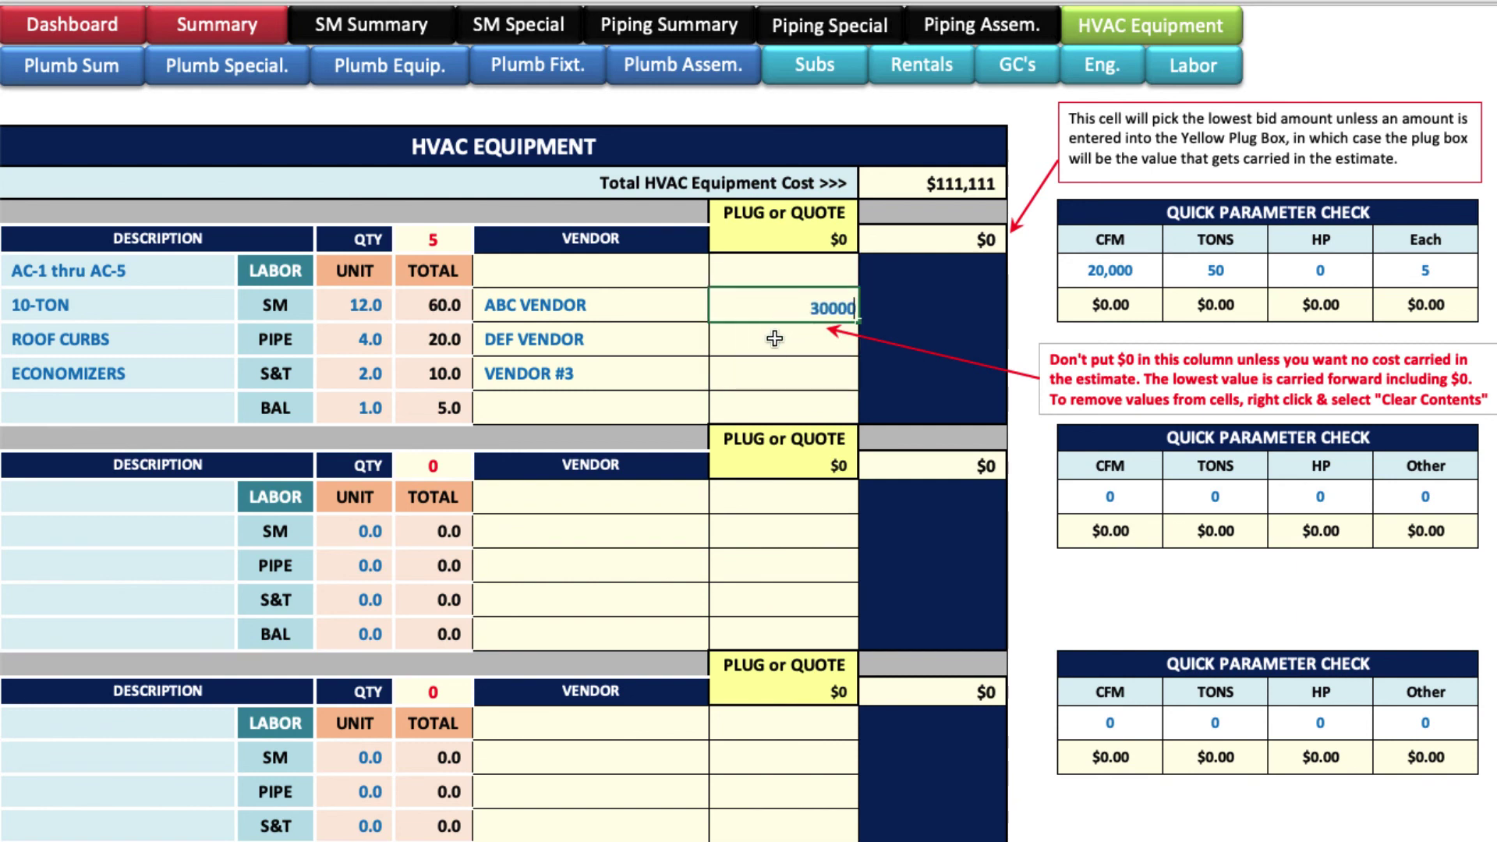
text(000)
key(Return)
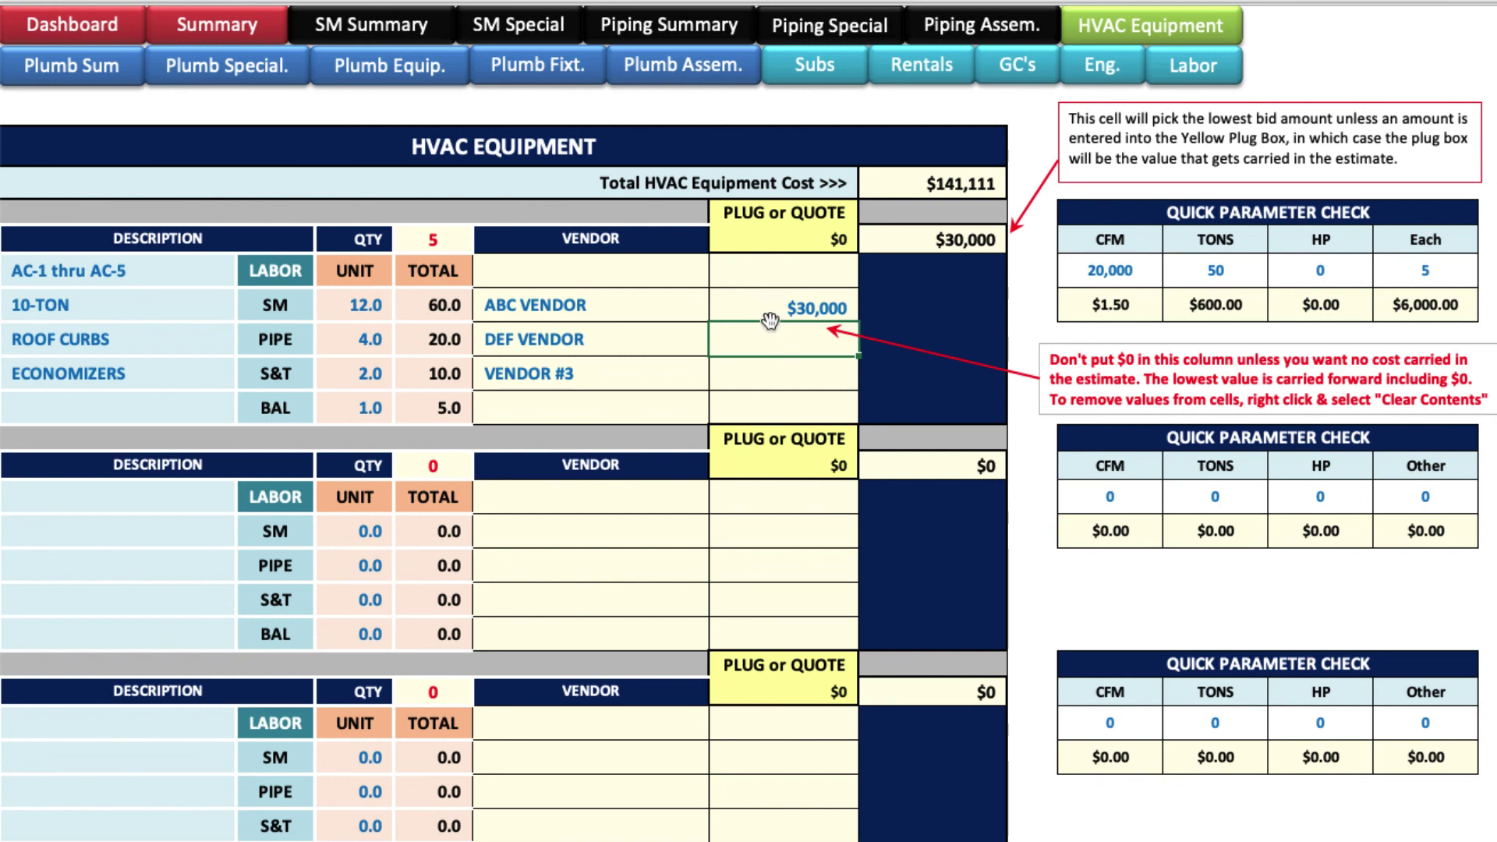